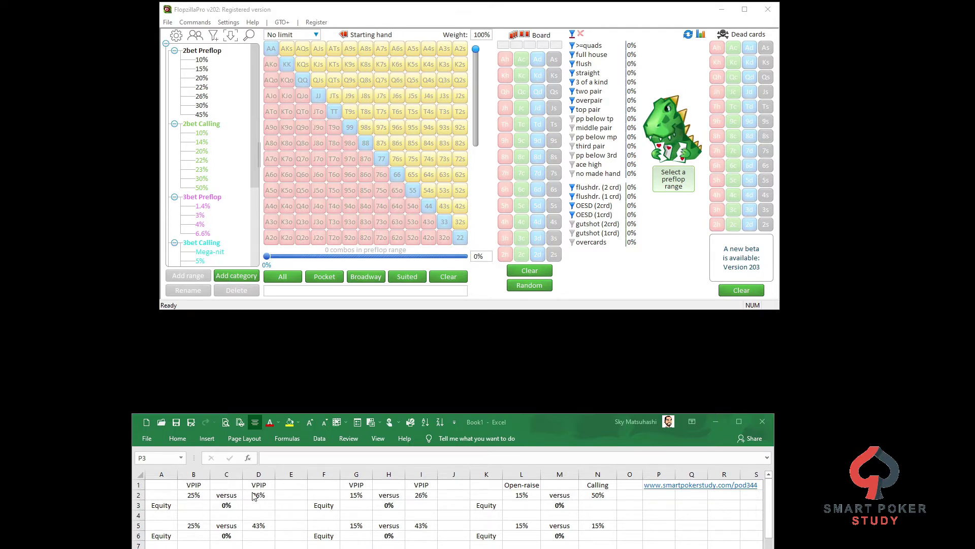
Switch to the multi-range layout and add a second preflop range
{"action": "left_click", "coordinate": [198, 36]}
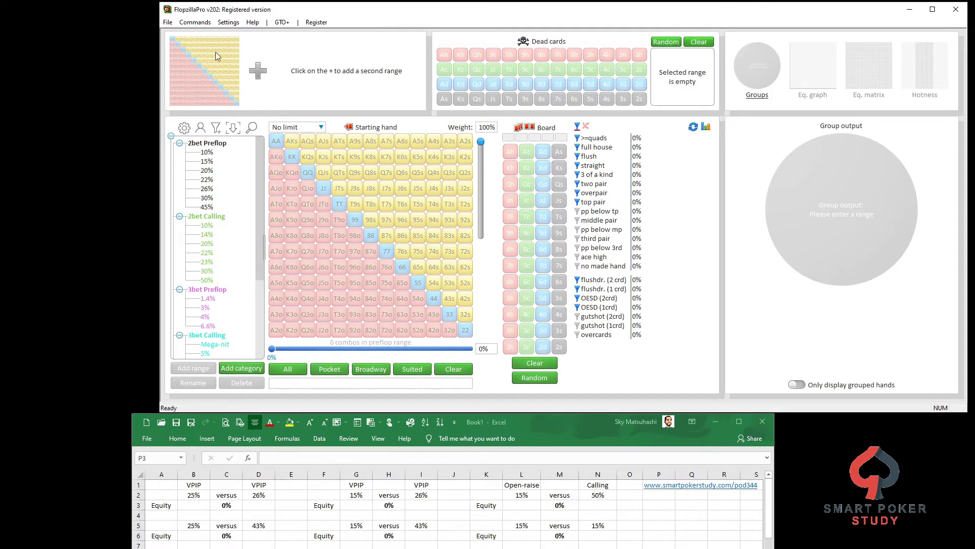
{"action": "left_click", "coordinate": [256, 71]}
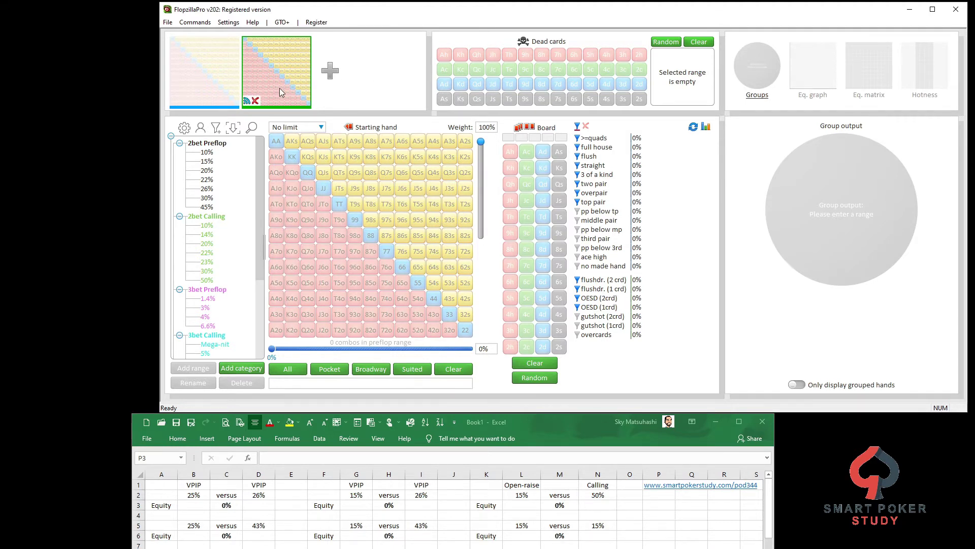
Select the first matchup's 25% VPIP cell in the Excel sheet and activate the first range in FlopzillaPro
{"action": "left_click", "coordinate": [305, 427]}
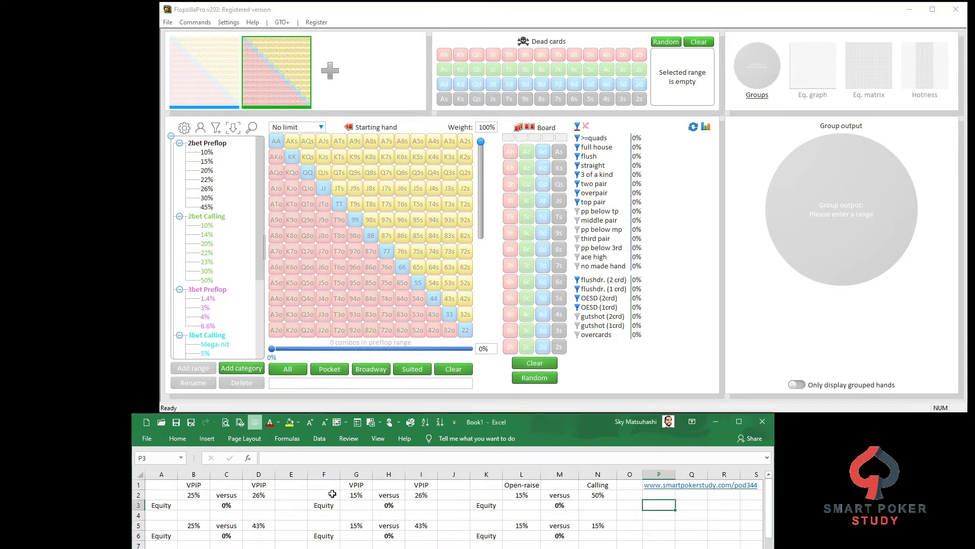
{"action": "left_click", "coordinate": [194, 492]}
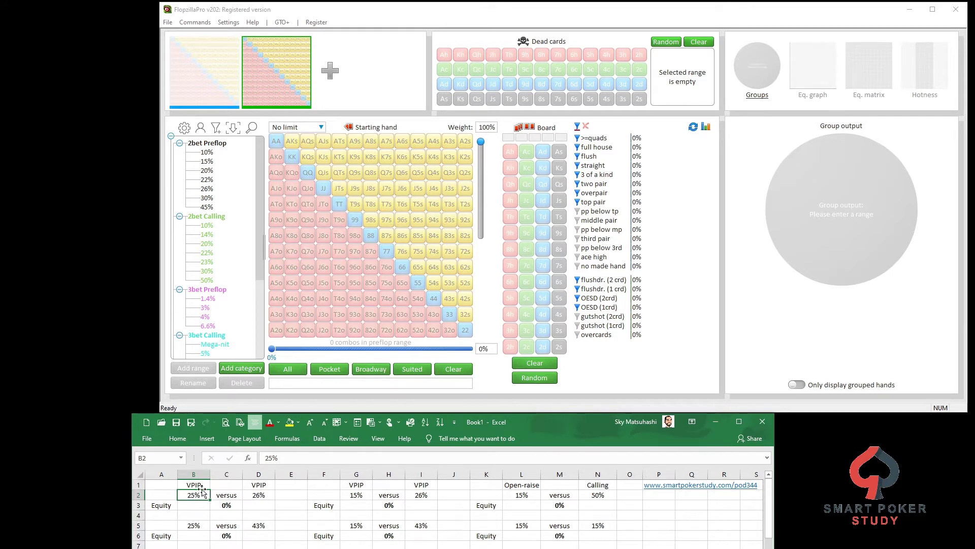
{"action": "left_click", "coordinate": [199, 506]}
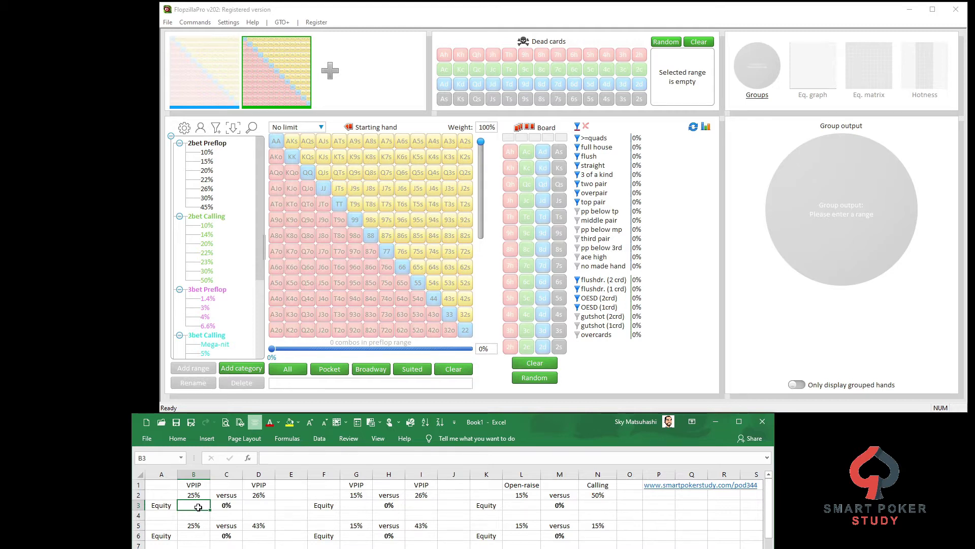
{"action": "left_click", "coordinate": [206, 495]}
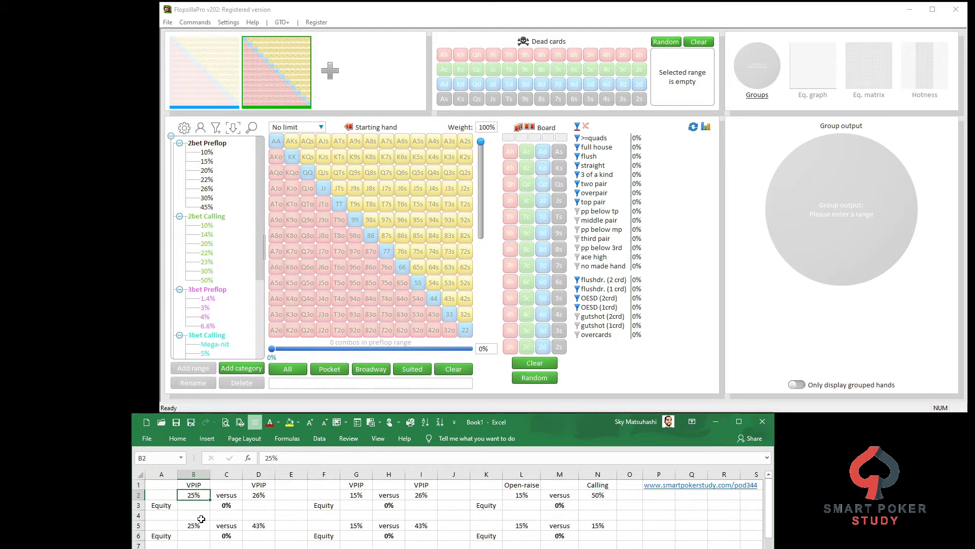
{"action": "left_click", "coordinate": [228, 58]}
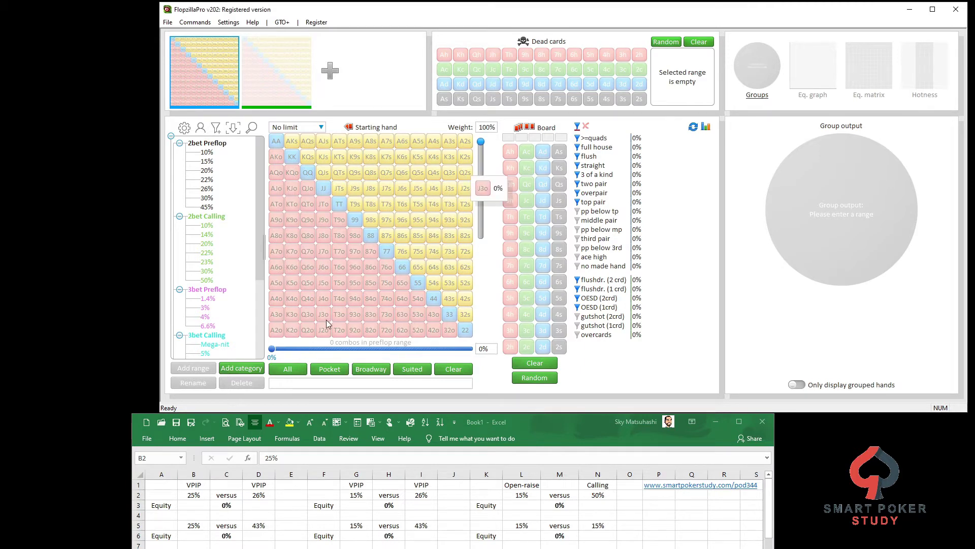
{"action": "left_click", "coordinate": [281, 145]}
{"action": "left_click", "coordinate": [292, 156]}
{"action": "left_click", "coordinate": [320, 173]}
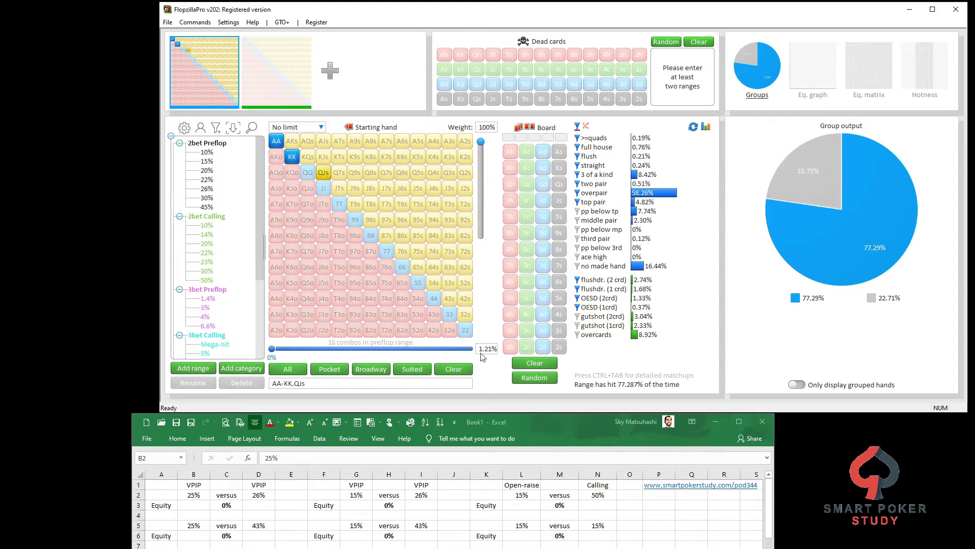
{"action": "left_click", "coordinate": [320, 175]}
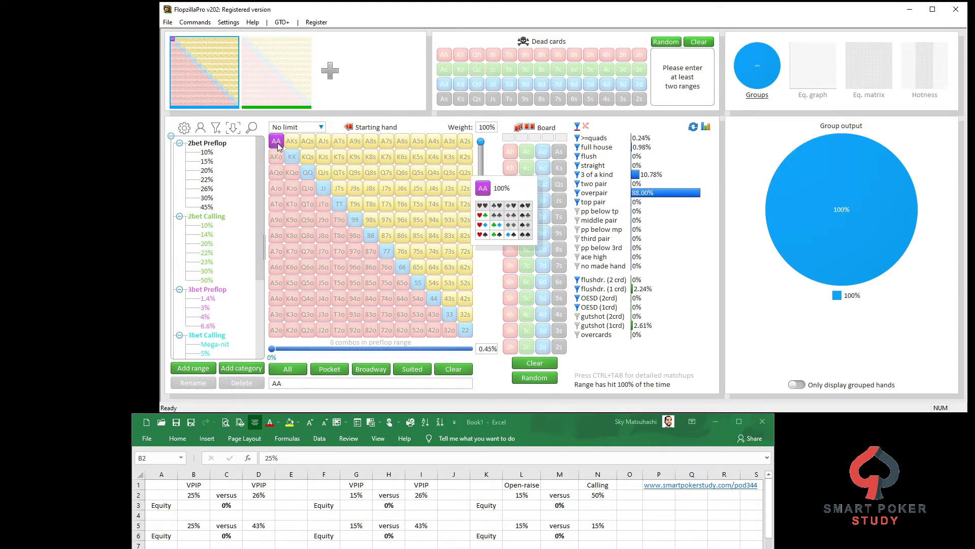
{"action": "left_click", "coordinate": [469, 370]}
Set the first range to 25% of starting hands
{"action": "left_click", "coordinate": [483, 350]}
{"action": "type", "text": "2"}
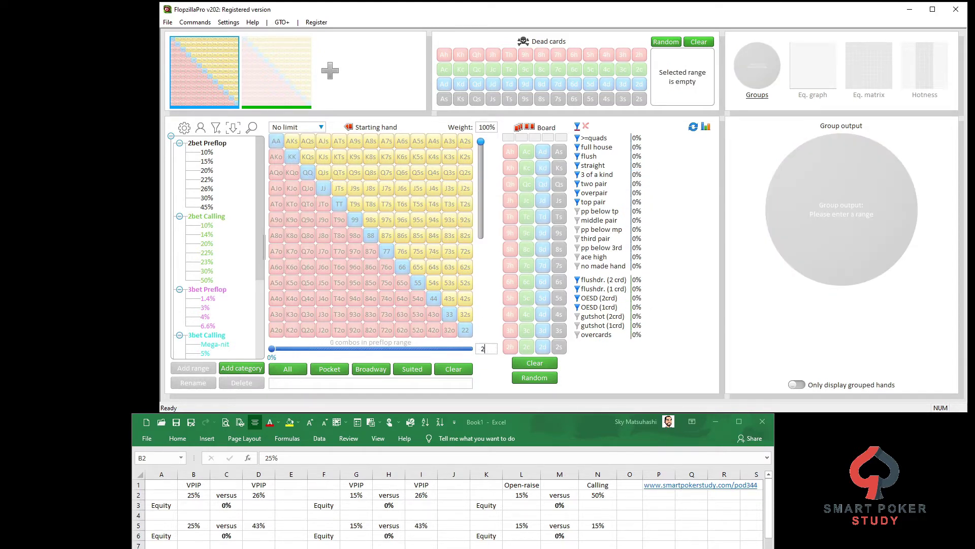
{"action": "type", "text": "5"}
{"action": "key", "text": "Return"}
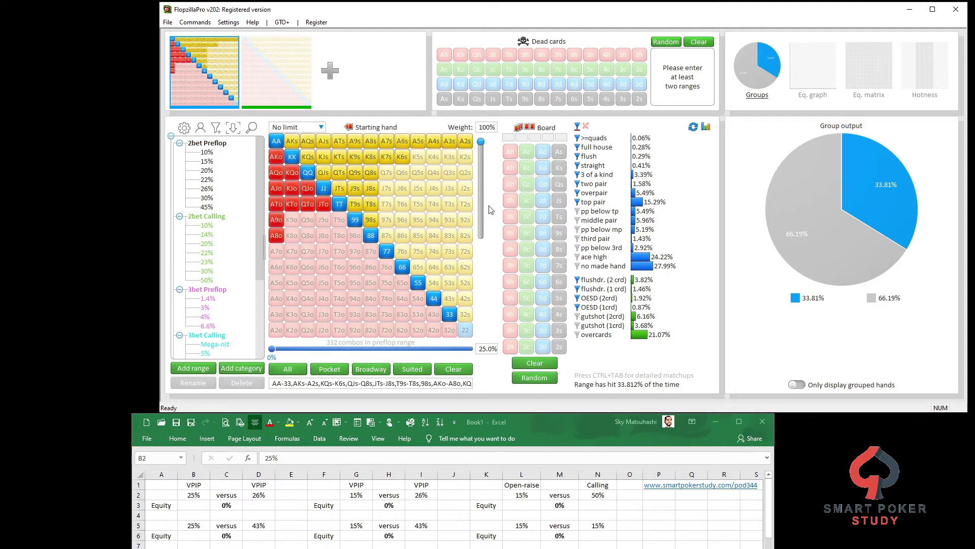
Set the second range to 26.5% of starting hands
{"action": "left_click", "coordinate": [278, 79]}
{"action": "double_click", "coordinate": [486, 348]}
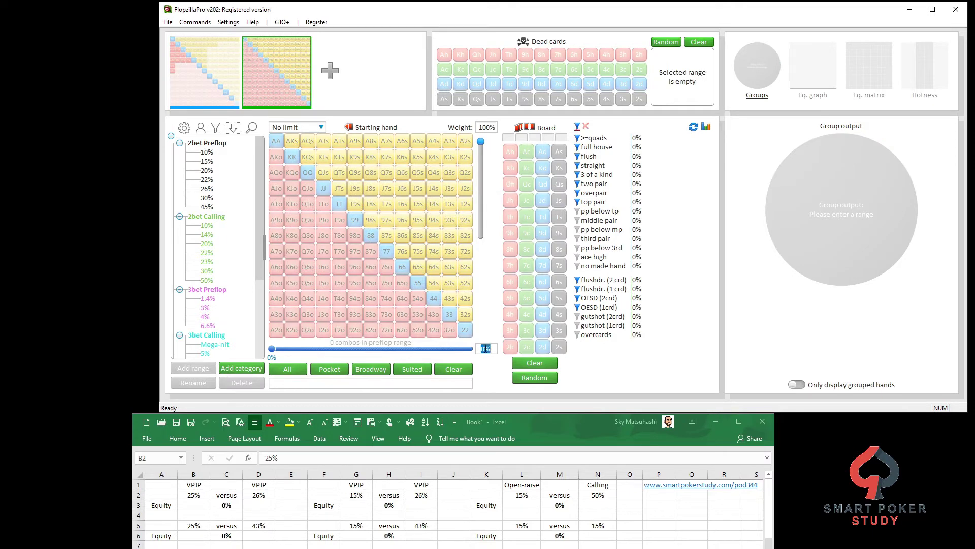
{"action": "type", "text": "26.5"}
{"action": "key", "text": "Return"}
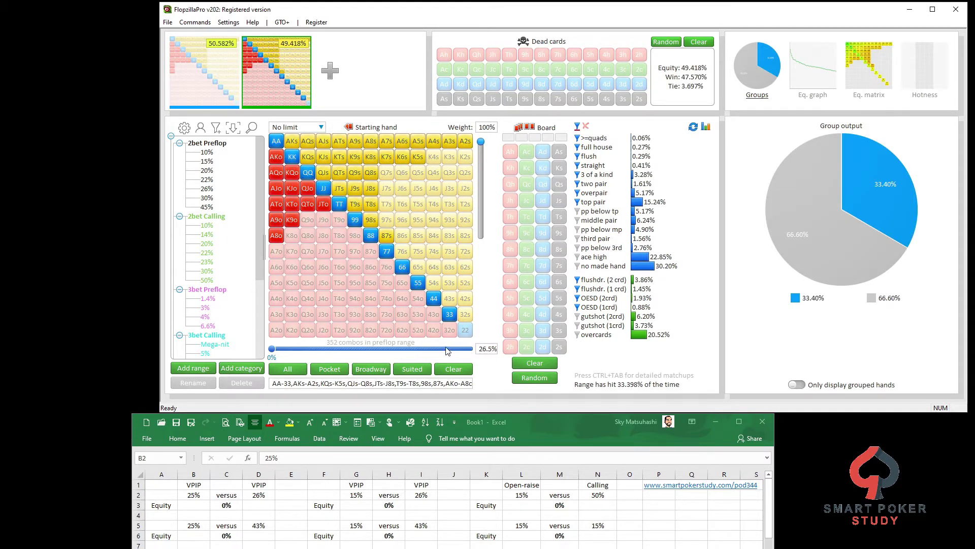
Trim the second range towards 26% by removing K5s and K6s, keeping A8o and 87s
{"action": "left_click", "coordinate": [275, 236]}
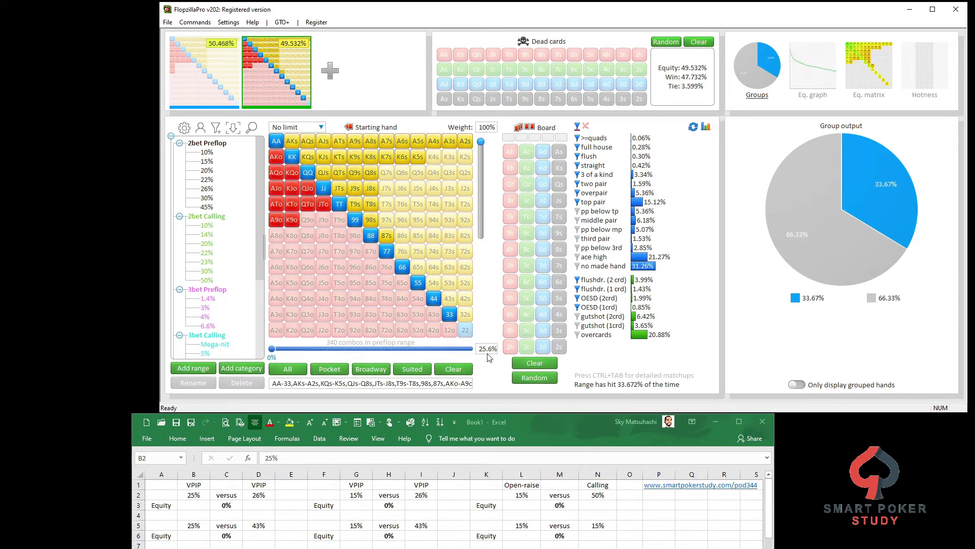
{"action": "left_click", "coordinate": [282, 236]}
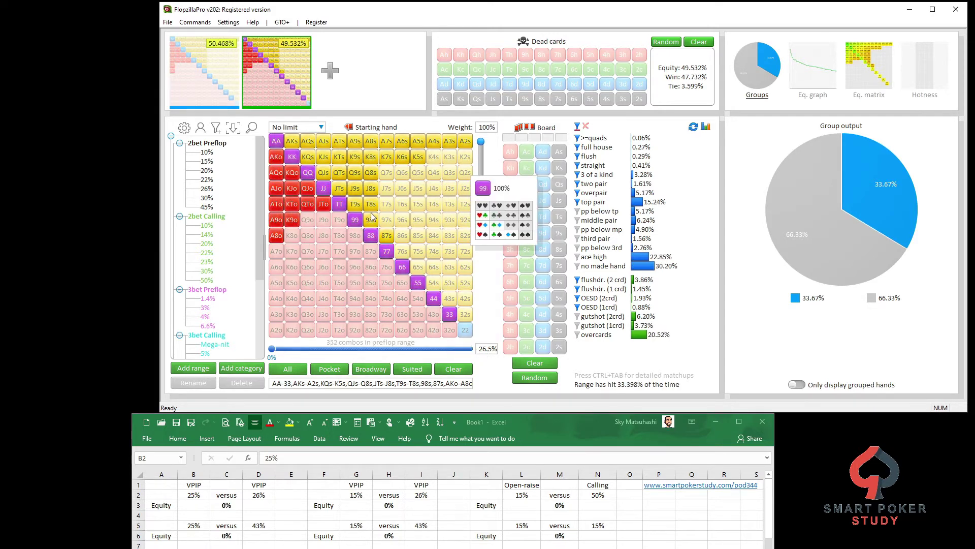
{"action": "left_click", "coordinate": [418, 157]}
{"action": "left_click", "coordinate": [386, 235]}
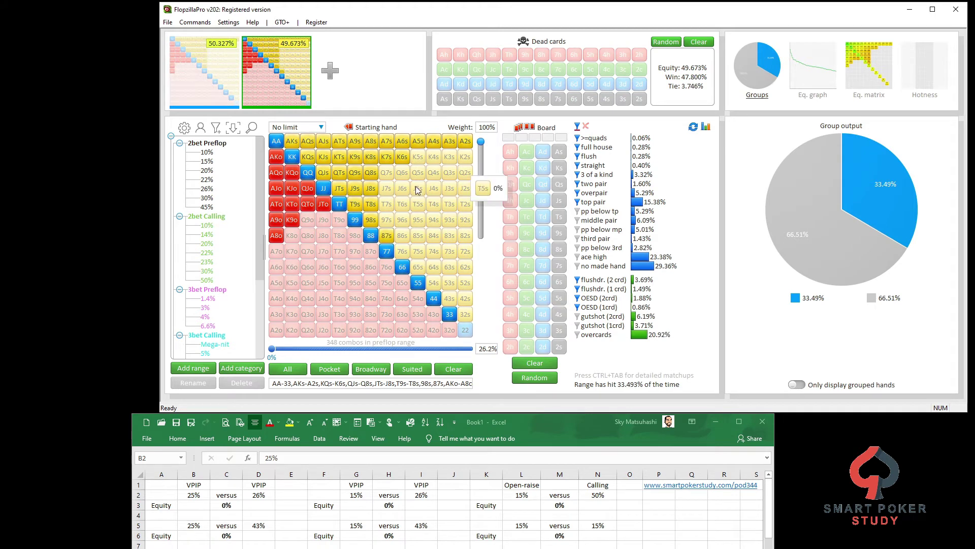
{"action": "left_click", "coordinate": [402, 157]}
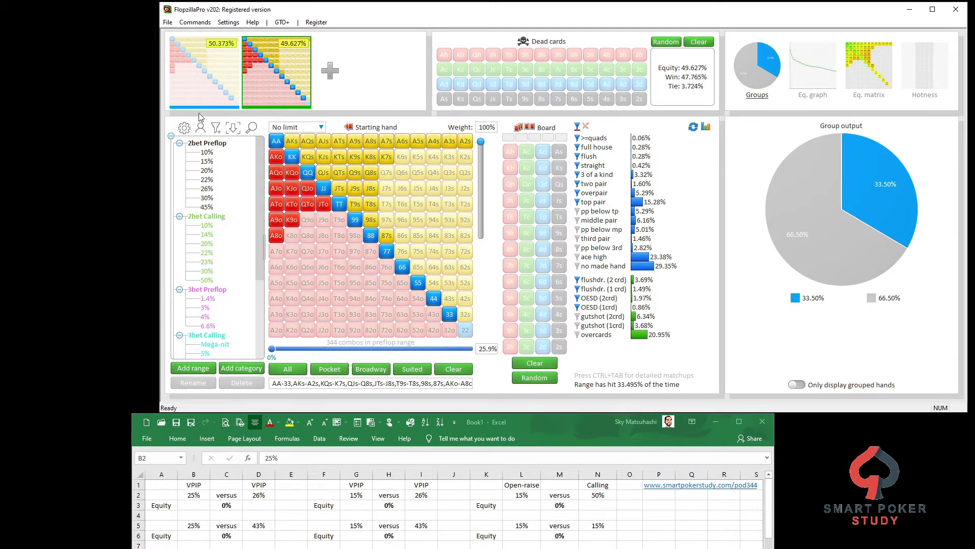
In Excel, enter the equities for 25% versus 26% VPIP: 50.4% in B3 and 49.69% in D3
{"action": "mouse_move", "coordinate": [214, 56]}
{"action": "left_click", "coordinate": [189, 505]}
{"action": "type", "text": "50.4%"}
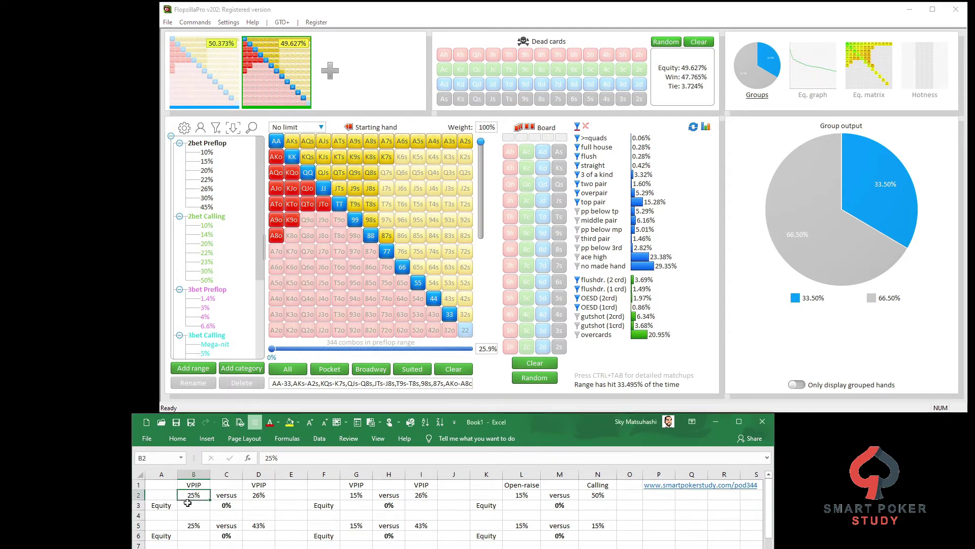
{"action": "key", "text": "Tab"}
{"action": "key", "text": "Tab"}
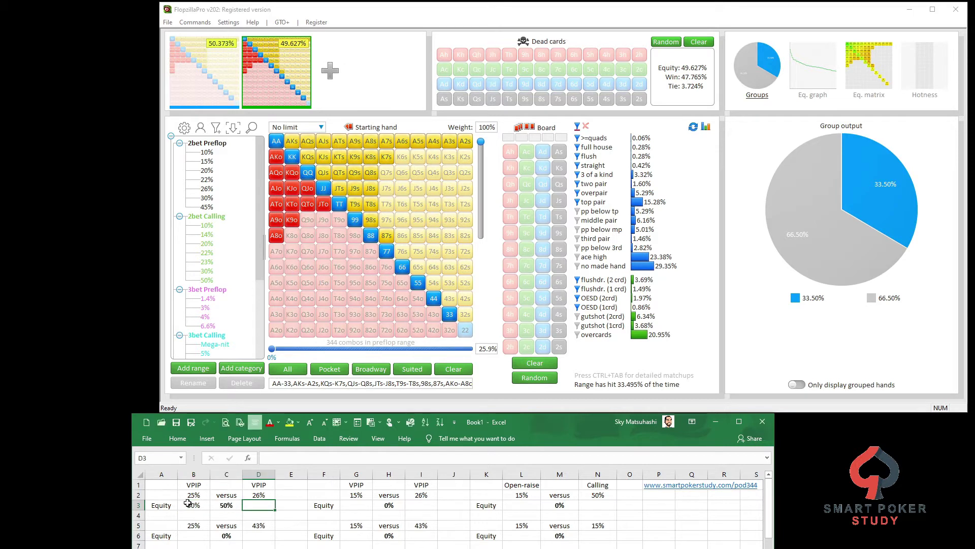
{"action": "type", "text": "49.69%"}
{"action": "key", "text": "shift+Tab"}
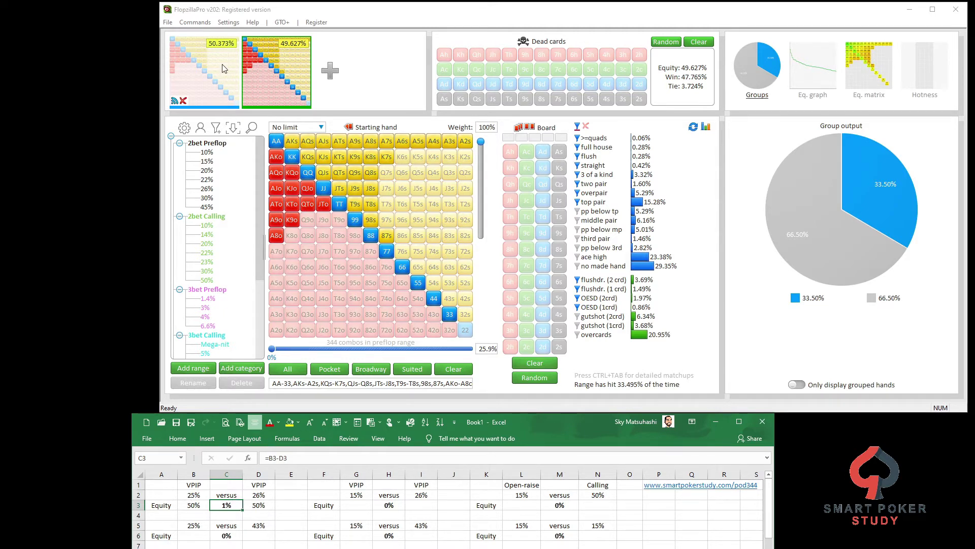
In FlopzillaPro, clear the second range and set it to 43% of starting hands
{"action": "left_click", "coordinate": [222, 81]}
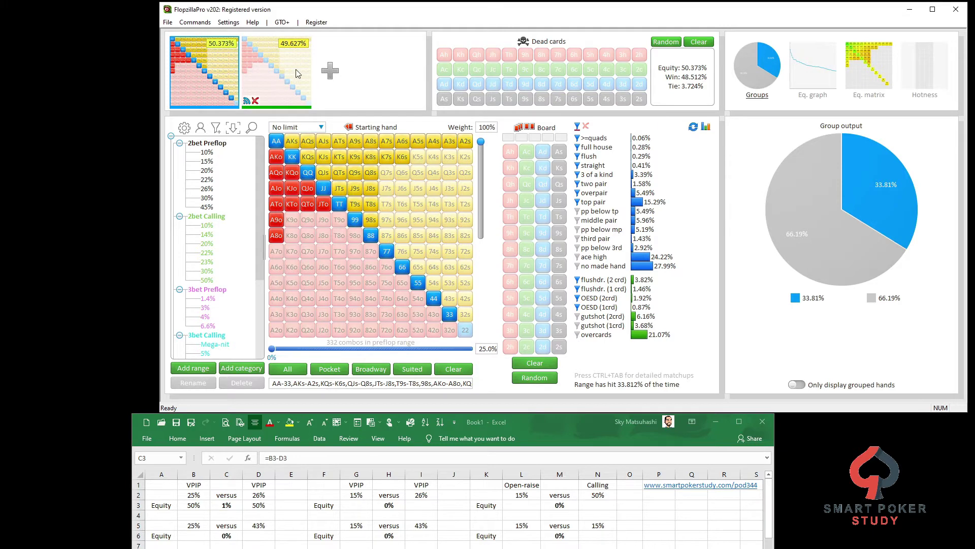
{"action": "left_click", "coordinate": [285, 81]}
{"action": "left_click", "coordinate": [454, 369]}
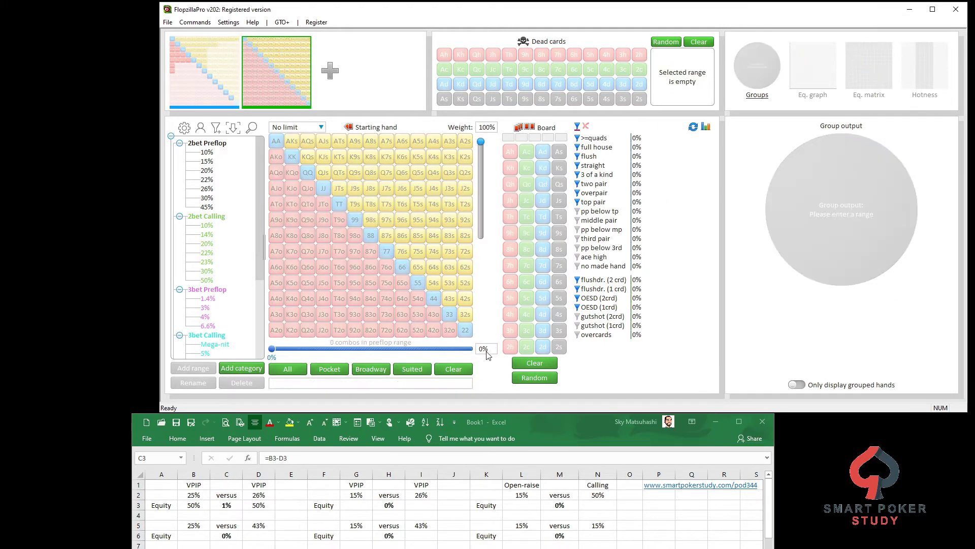
{"action": "left_click", "coordinate": [486, 349]}
{"action": "type", "text": "43"}
{"action": "key", "text": "Return"}
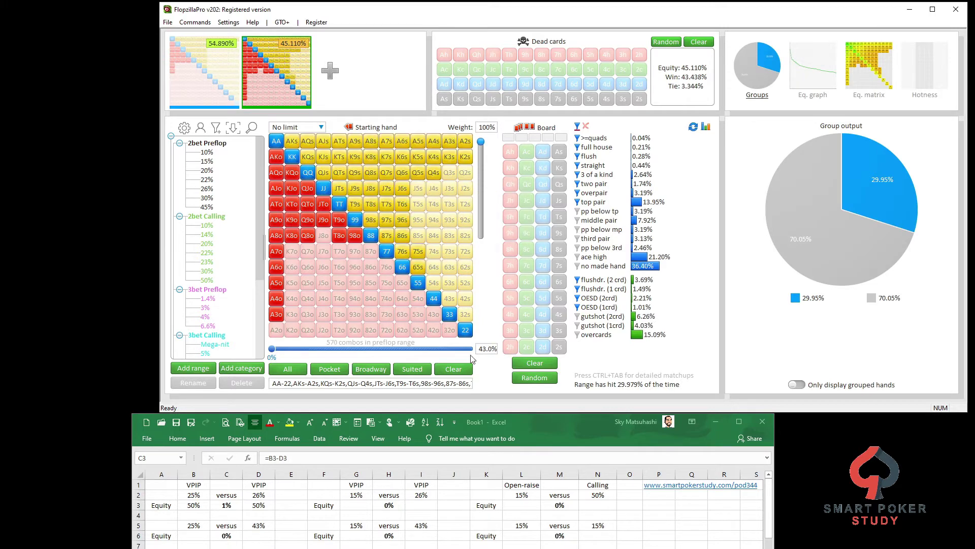
In Excel, enter the equities for 25% versus 43% VPIP: 55% in B6 and 45% in D6
{"action": "mouse_move", "coordinate": [230, 60]}
{"action": "mouse_move", "coordinate": [279, 50]}
{"action": "left_click", "coordinate": [198, 534]}
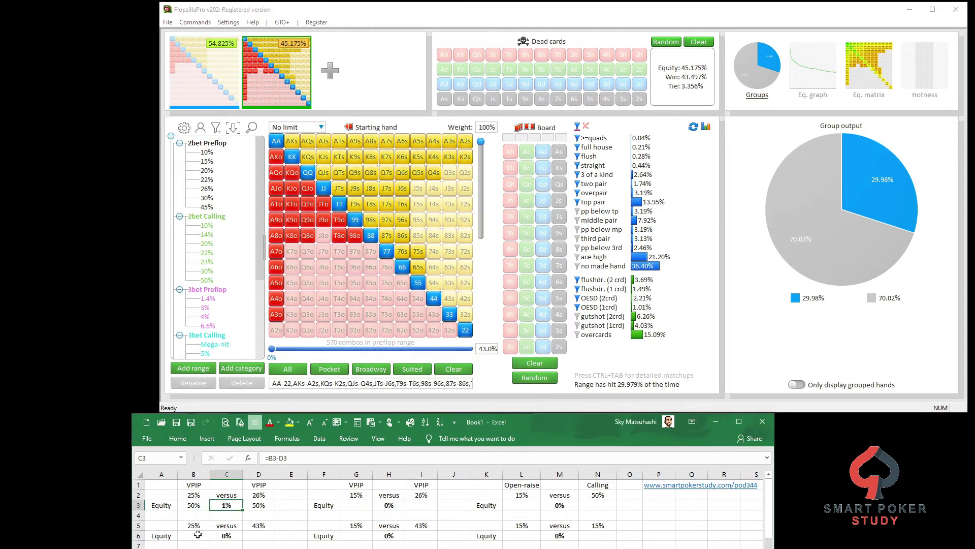
{"action": "left_click", "coordinate": [198, 534]}
{"action": "type", "text": "55"}
{"action": "key", "text": "Tab"}
{"action": "key", "text": "Tab"}
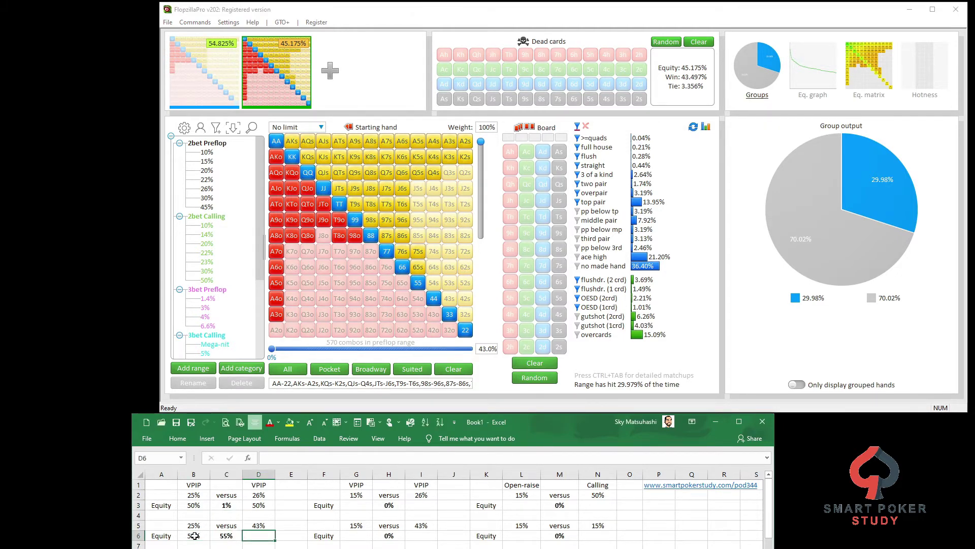
{"action": "type", "text": "45"}
{"action": "key", "text": "Tab"}
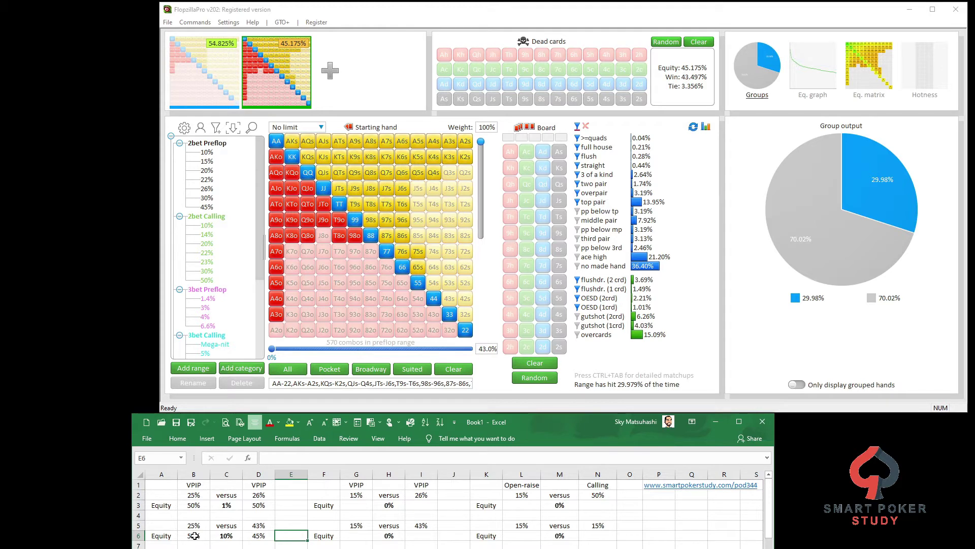
{"action": "left_click", "coordinate": [224, 535]}
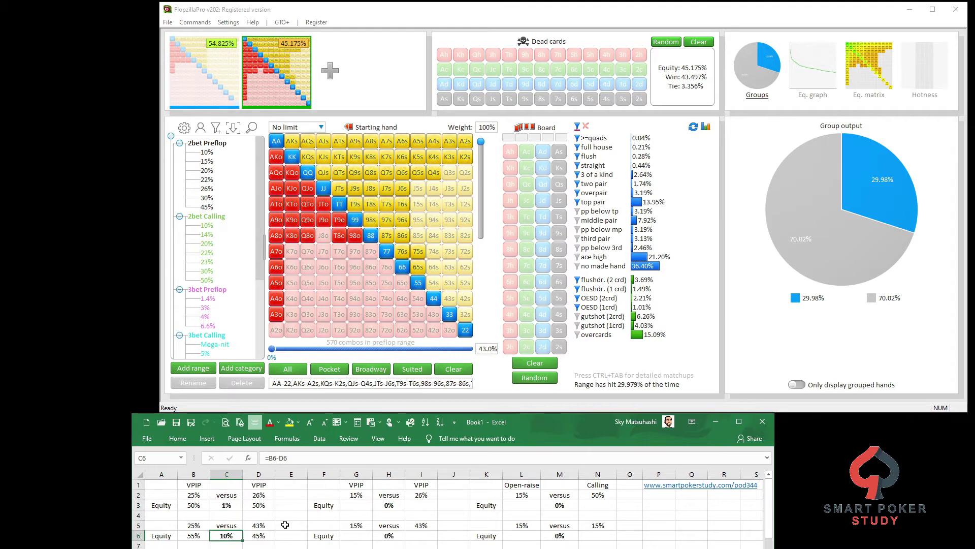
{"action": "left_click", "coordinate": [200, 527]}
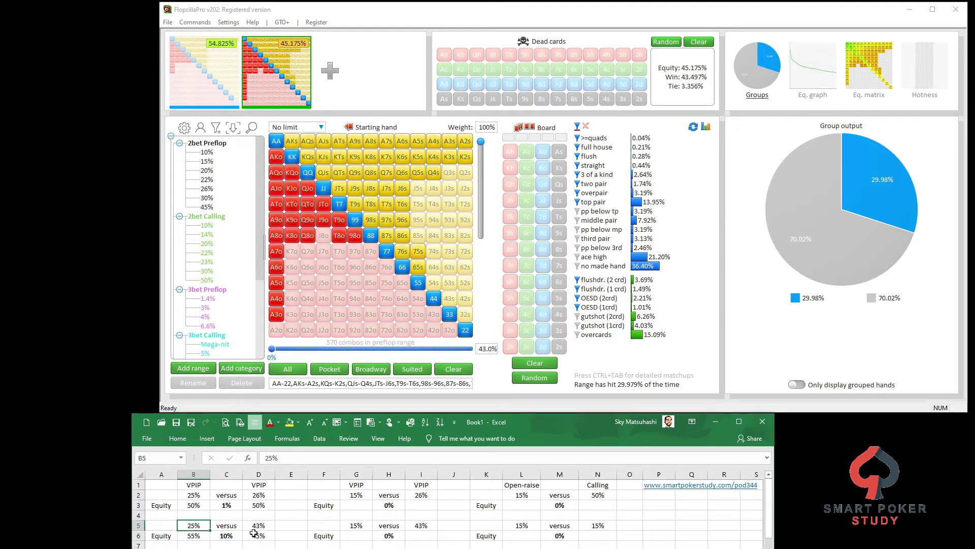
{"action": "left_click", "coordinate": [265, 526]}
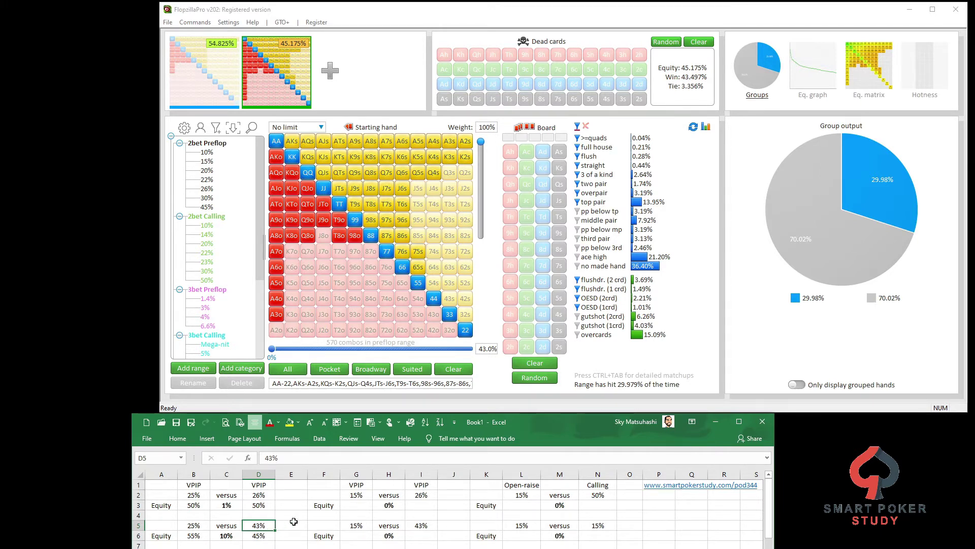
{"action": "left_click", "coordinate": [357, 496]}
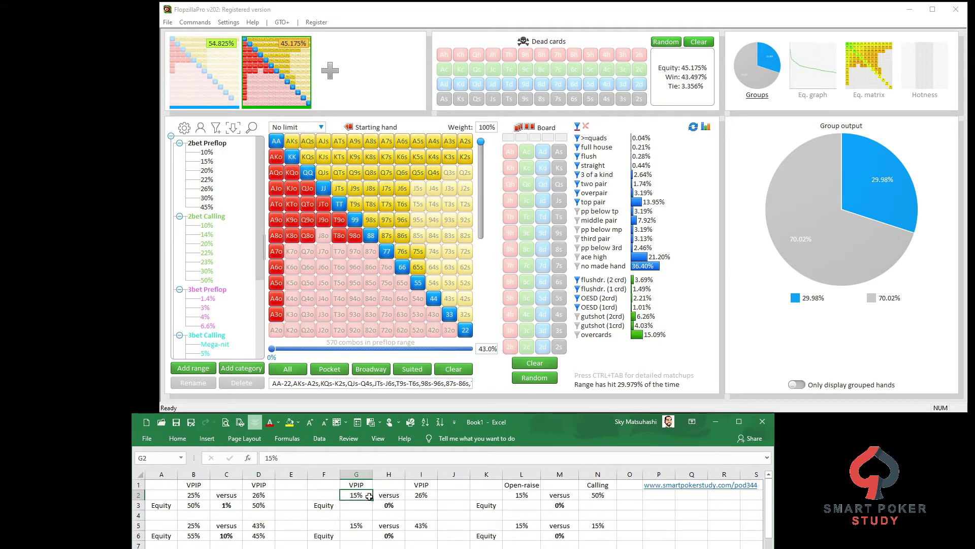
{"action": "left_click", "coordinate": [422, 496]}
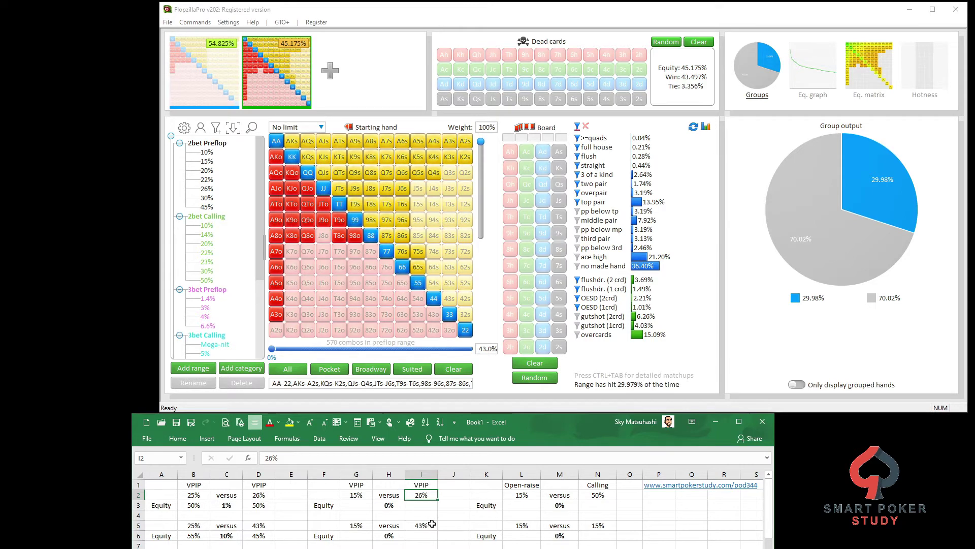
{"action": "left_click", "coordinate": [366, 495]}
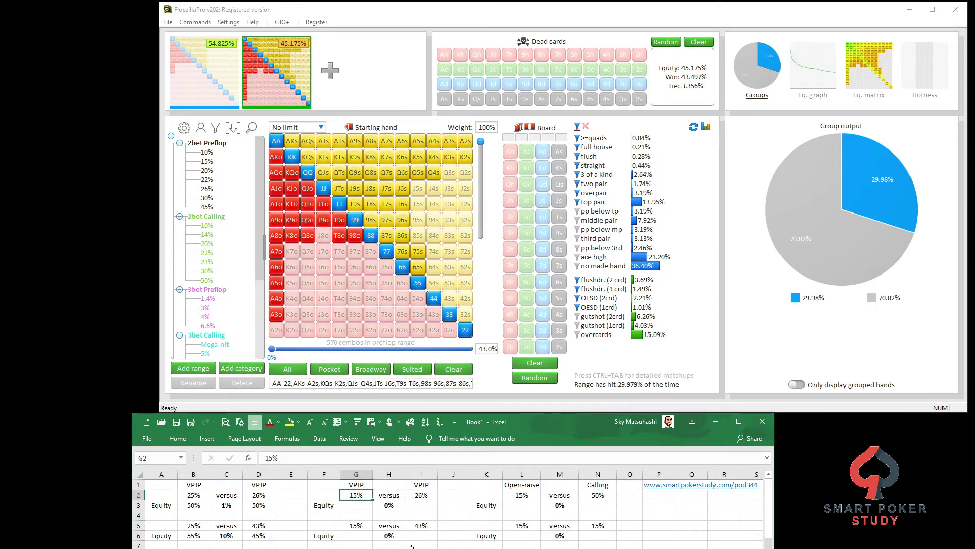
In FlopzillaPro, clear both ranges and set the first range to 15% of starting hands
{"action": "left_click", "coordinate": [454, 371]}
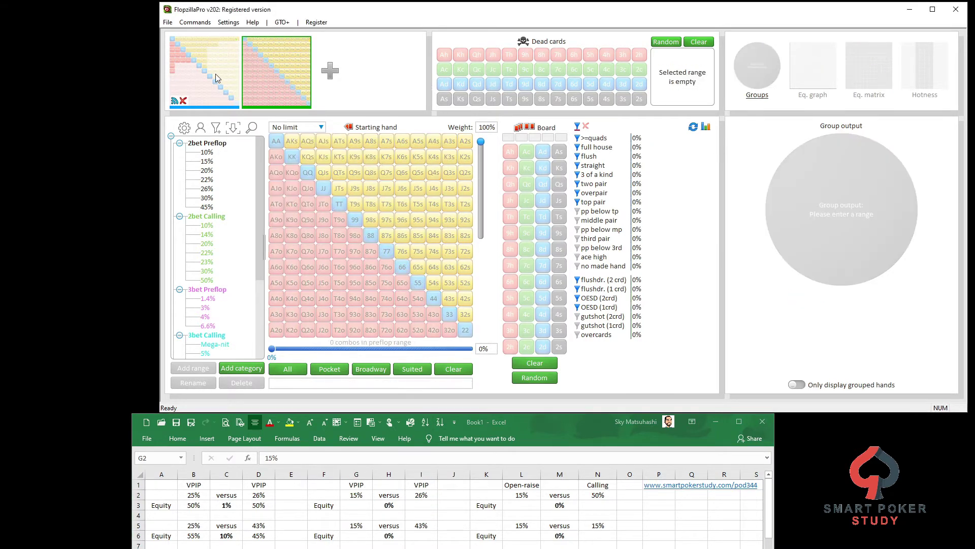
{"action": "left_click", "coordinate": [217, 77]}
{"action": "left_click", "coordinate": [453, 368]}
{"action": "left_click", "coordinate": [486, 348]}
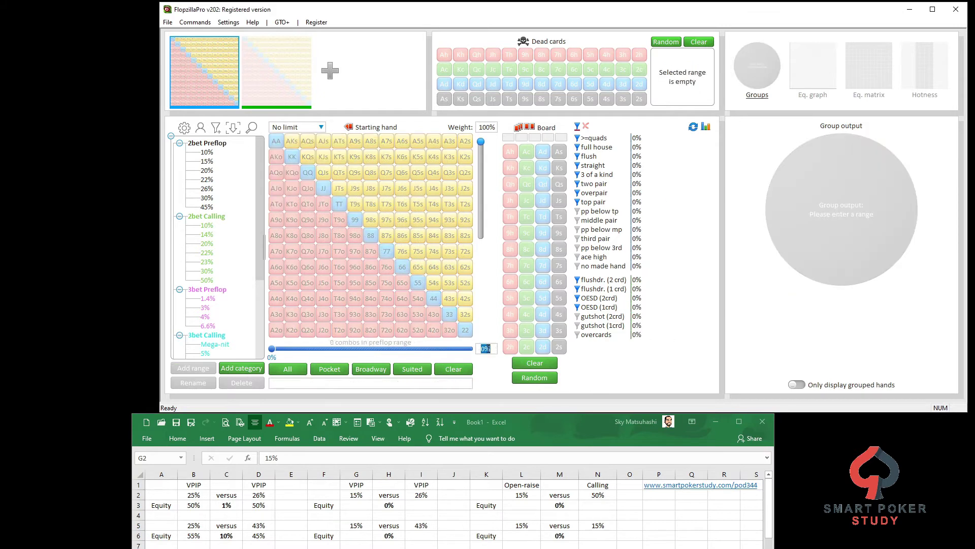
{"action": "type", "text": "15"}
{"action": "key", "text": "Return"}
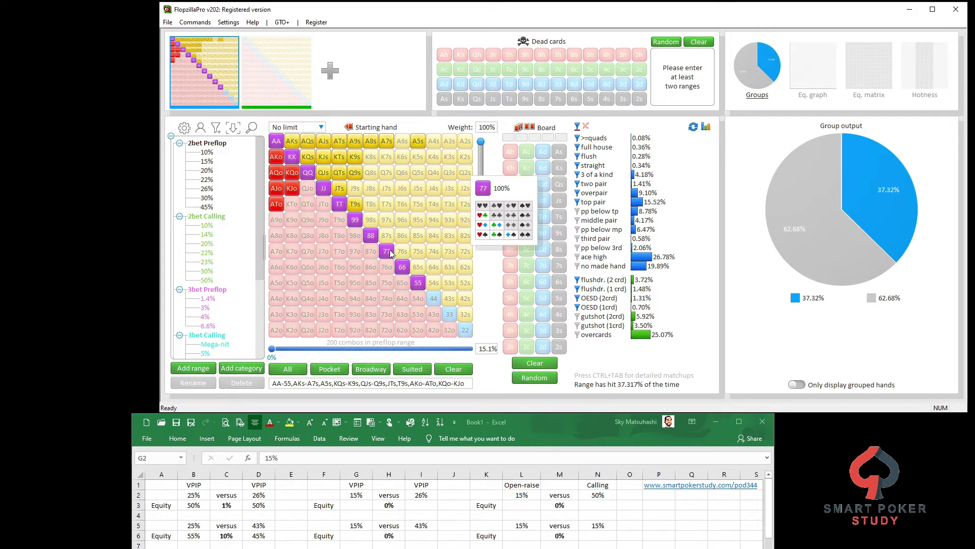
In FlopzillaPro, set the second range to about 26% of starting hands, adjusting it to 25.9%
{"action": "left_click", "coordinate": [269, 77]}
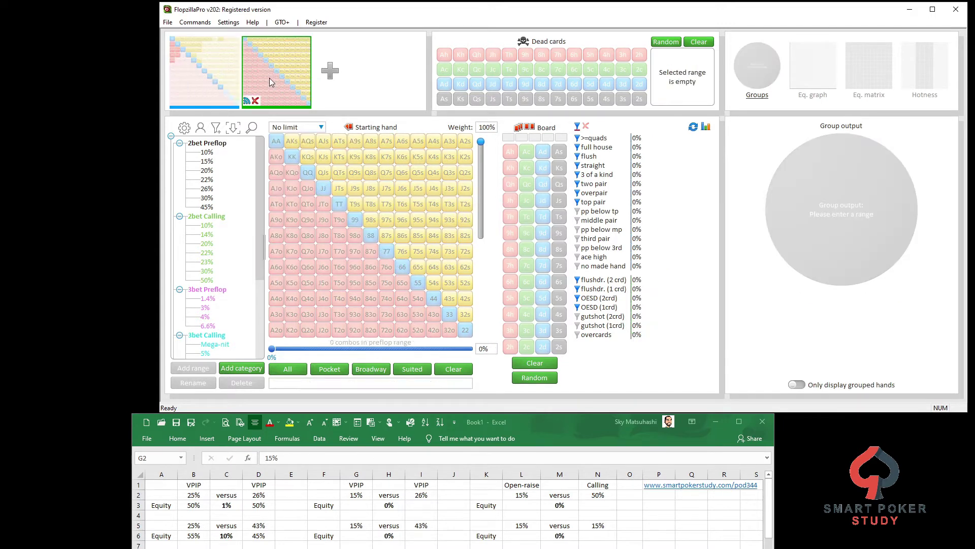
{"action": "left_click", "coordinate": [486, 349]}
{"action": "type", "text": "26.5"}
{"action": "key", "text": "Return"}
{"action": "type", "text": "25.6"}
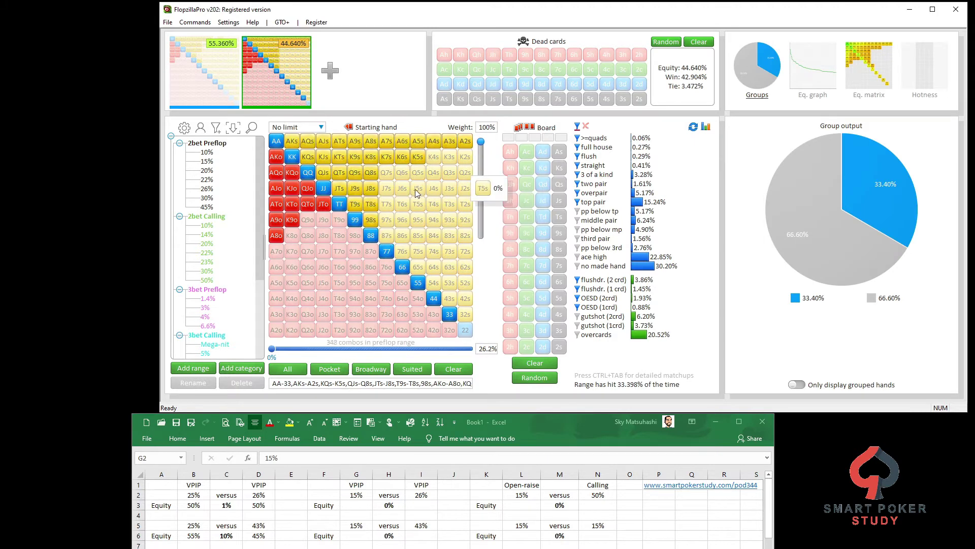
{"action": "key", "text": "Return"}
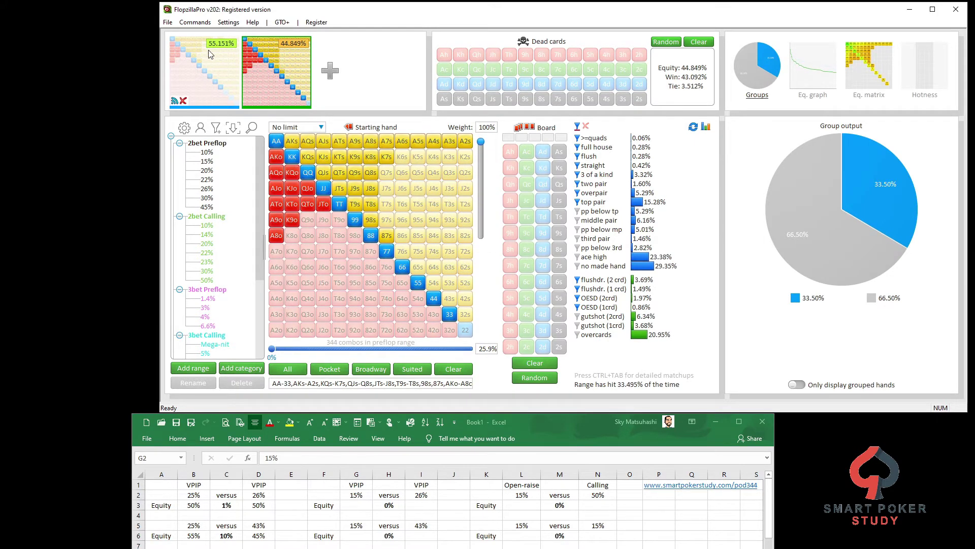
In Excel, enter the equities for 15% versus 26% VPIP: 55% in G3 and 45% in I3
{"action": "left_click", "coordinate": [352, 498]}
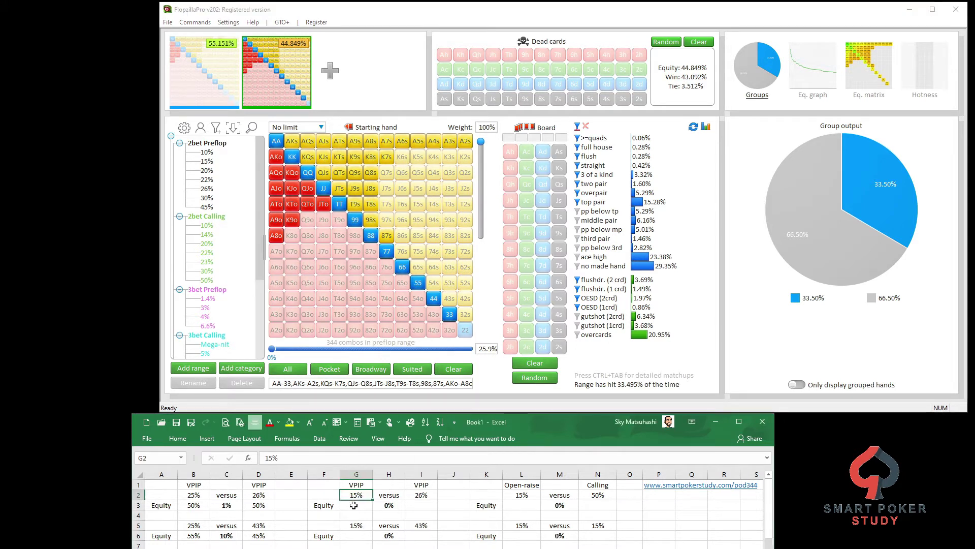
{"action": "left_click", "coordinate": [354, 506]}
{"action": "type", "text": "55"}
{"action": "key", "text": "Tab"}
{"action": "key", "text": "Tab"}
{"action": "type", "text": "45"}
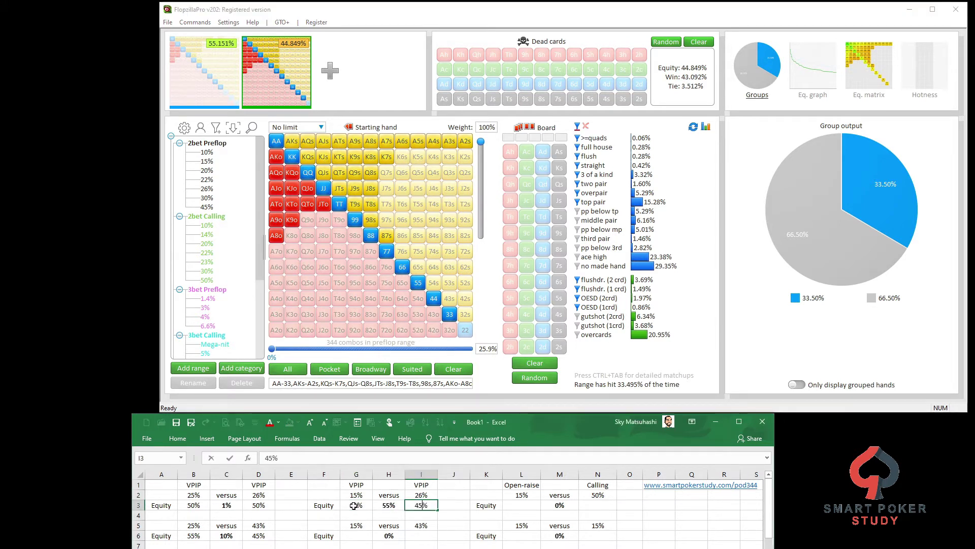
{"action": "key", "text": "Tab"}
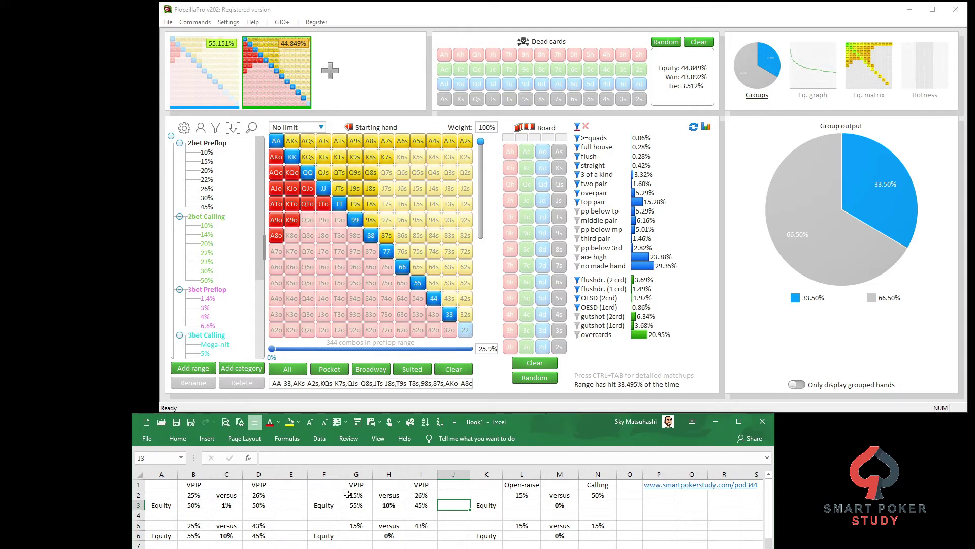
{"action": "left_click", "coordinate": [391, 507]}
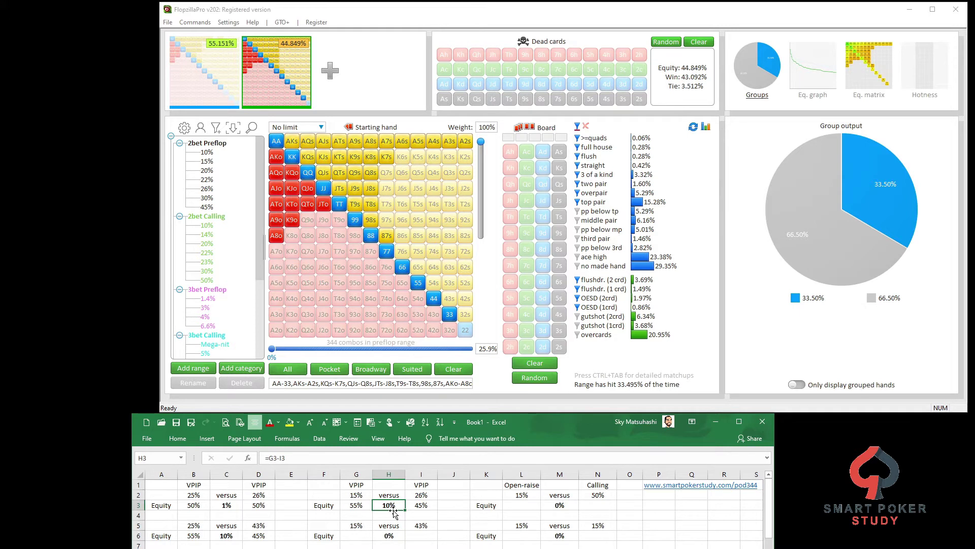
In FlopzillaPro, clear the second range and set it to 43% of starting hands
{"action": "left_click", "coordinate": [367, 527]}
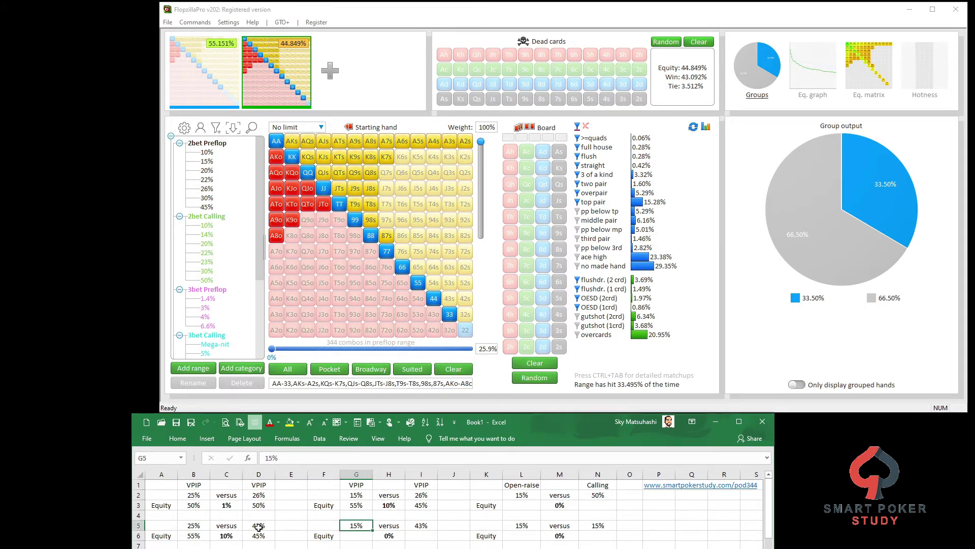
{"action": "left_click", "coordinate": [203, 60]}
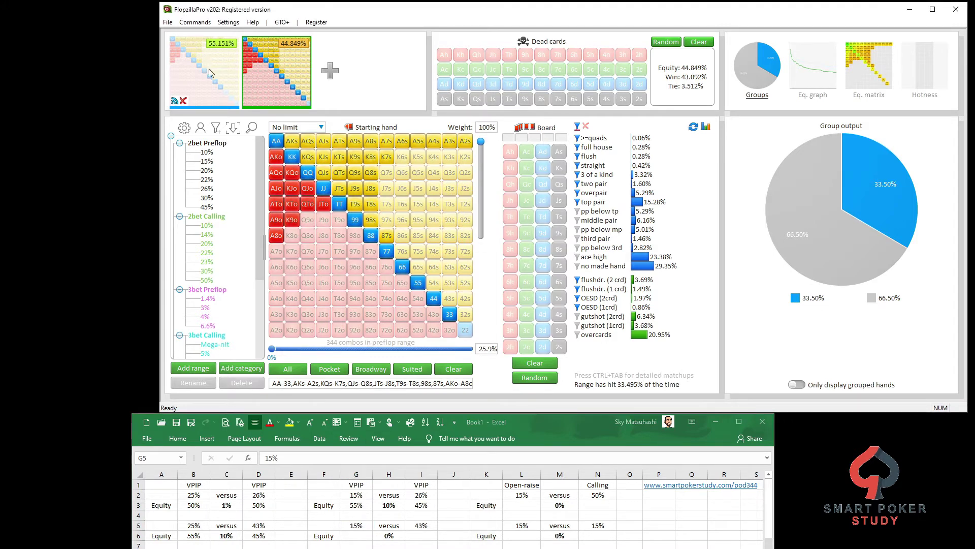
{"action": "left_click", "coordinate": [266, 75]}
{"action": "left_click", "coordinate": [453, 369]}
{"action": "left_click", "coordinate": [485, 349]}
{"action": "type", "text": "43"}
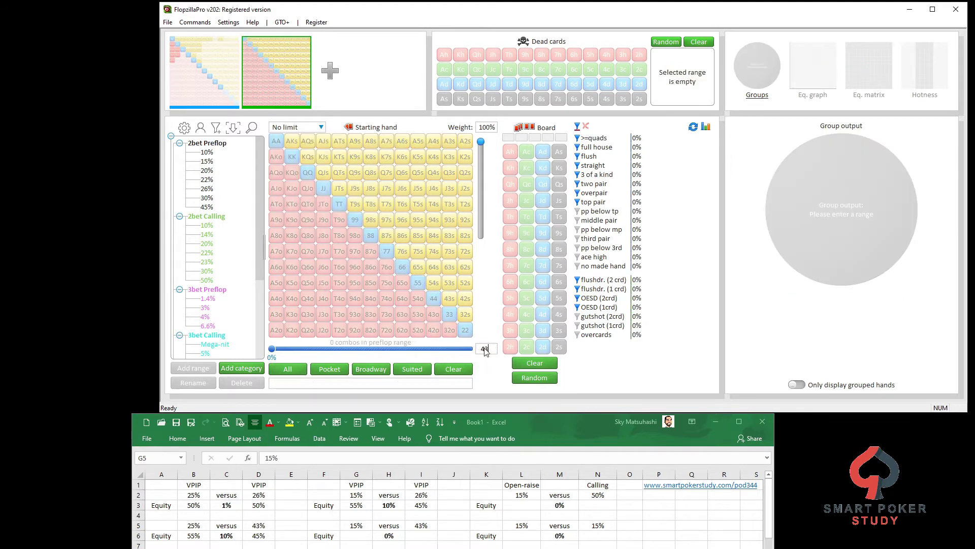
{"action": "key", "text": "Return"}
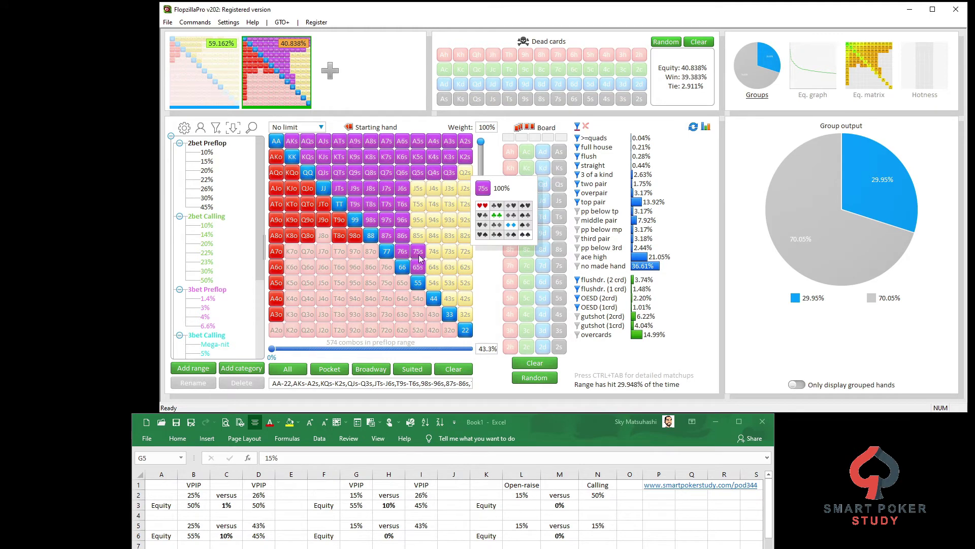
Fine-tune the second range to 43.0% by removing Q3s and keeping 75s
{"action": "left_click", "coordinate": [419, 255]}
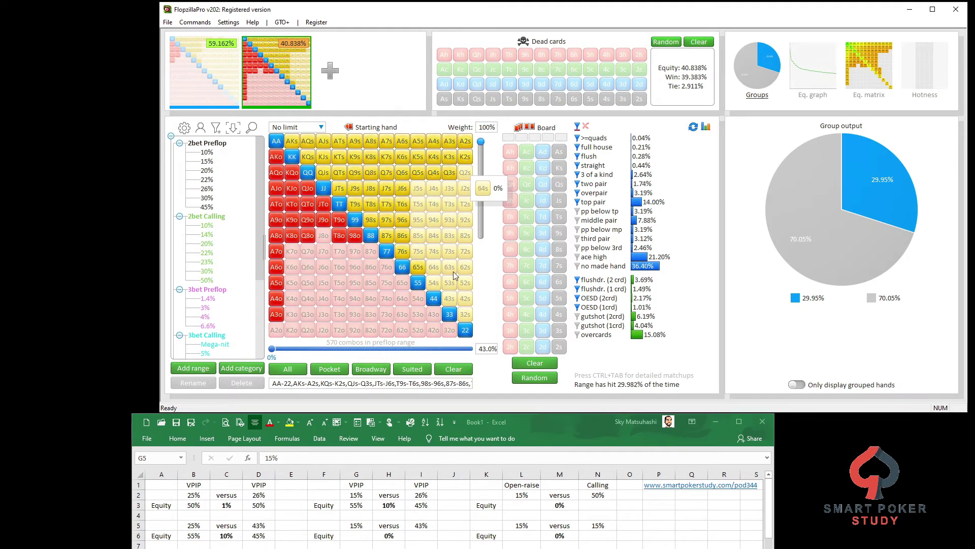
{"action": "left_click", "coordinate": [450, 172]}
{"action": "left_click", "coordinate": [418, 254]}
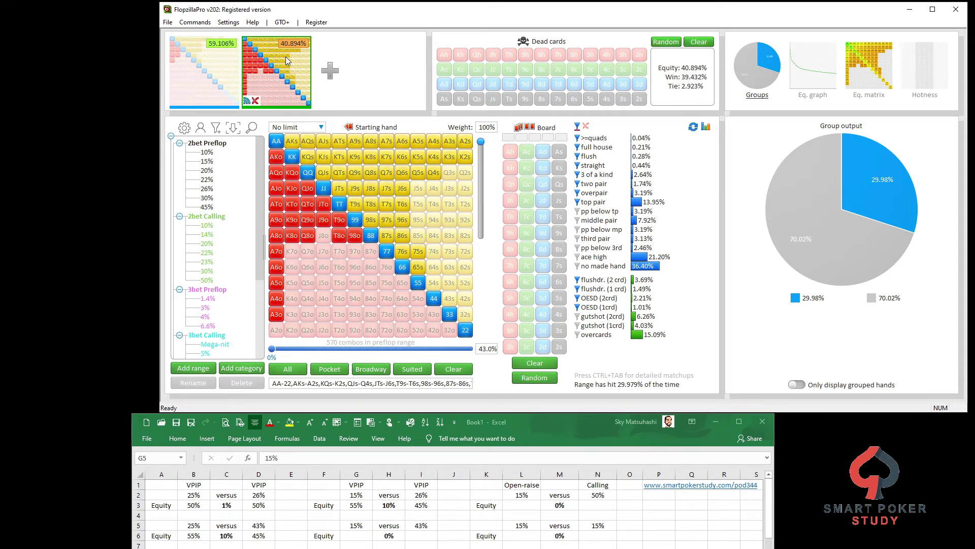
In Excel, enter the equities for 15% versus 43% VPIP: 59% in G6 and 41% in I6
{"action": "left_click", "coordinate": [358, 528]}
{"action": "left_click", "coordinate": [358, 533]}
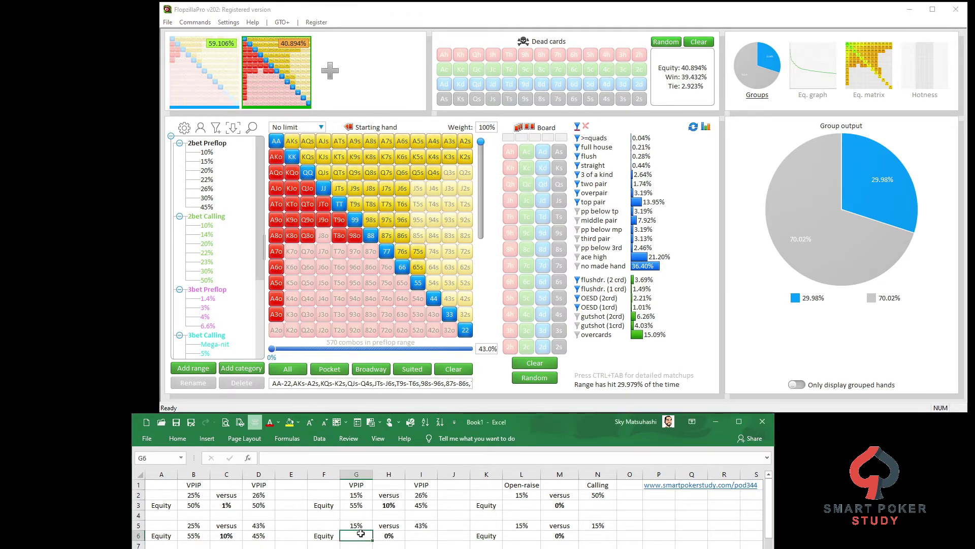
{"action": "type", "text": "59"}
{"action": "key", "text": "Tab"}
{"action": "key", "text": "Tab"}
{"action": "type", "text": "41"}
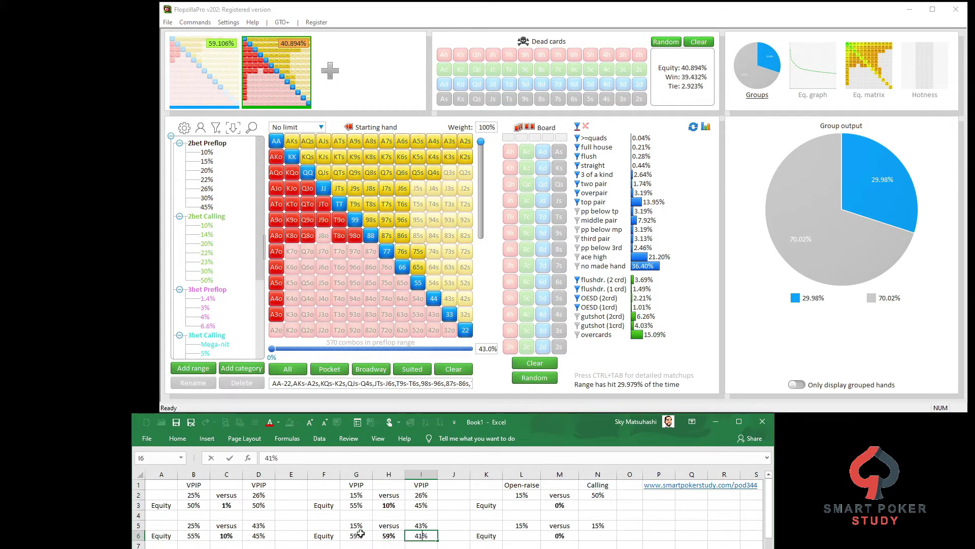
{"action": "key", "text": "shift+Tab"}
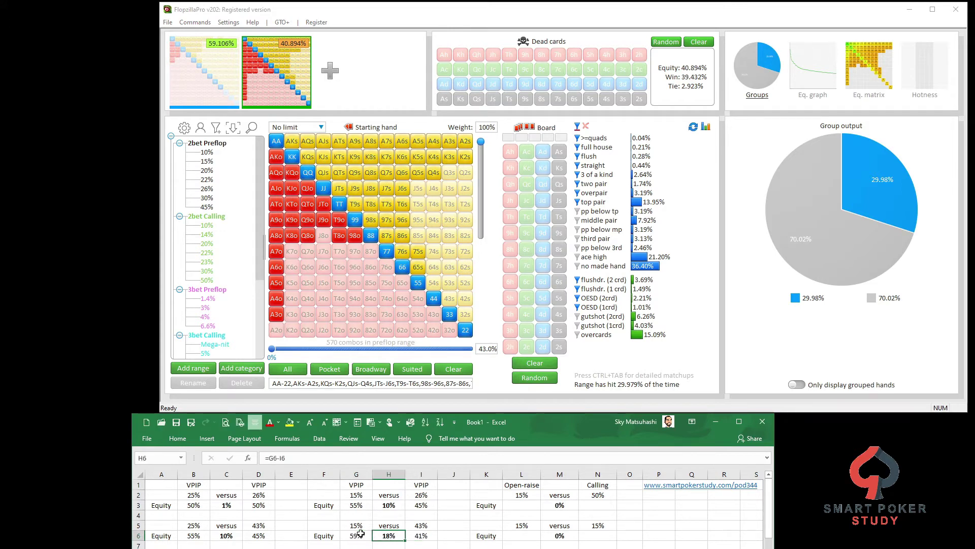
In FlopzillaPro, keep the 15% first range, clear the second range and set it to 50% of starting hands
{"action": "left_click", "coordinate": [203, 76]}
{"action": "left_click", "coordinate": [281, 85]}
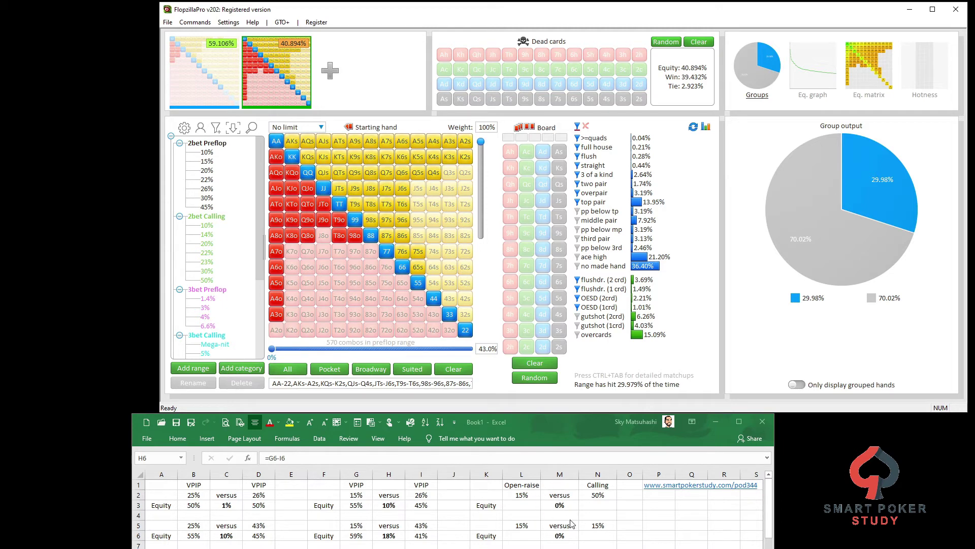
{"action": "left_click", "coordinate": [453, 369]}
{"action": "left_click", "coordinate": [179, 99]}
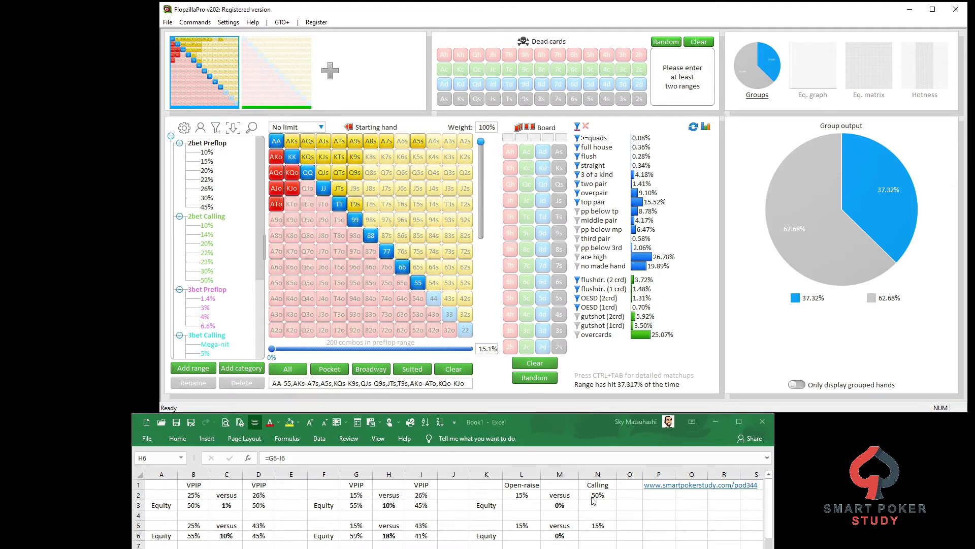
{"action": "left_click", "coordinate": [262, 84]}
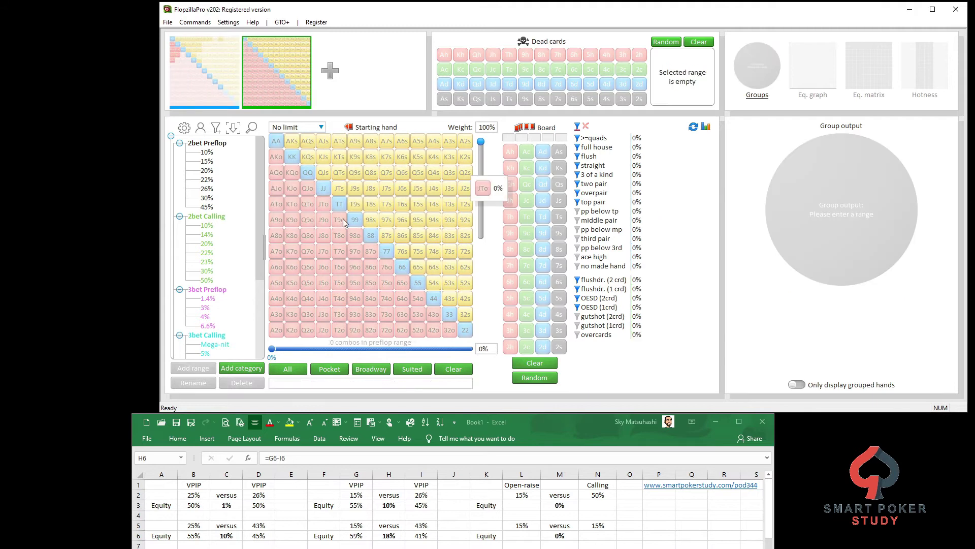
{"action": "left_click", "coordinate": [486, 350]}
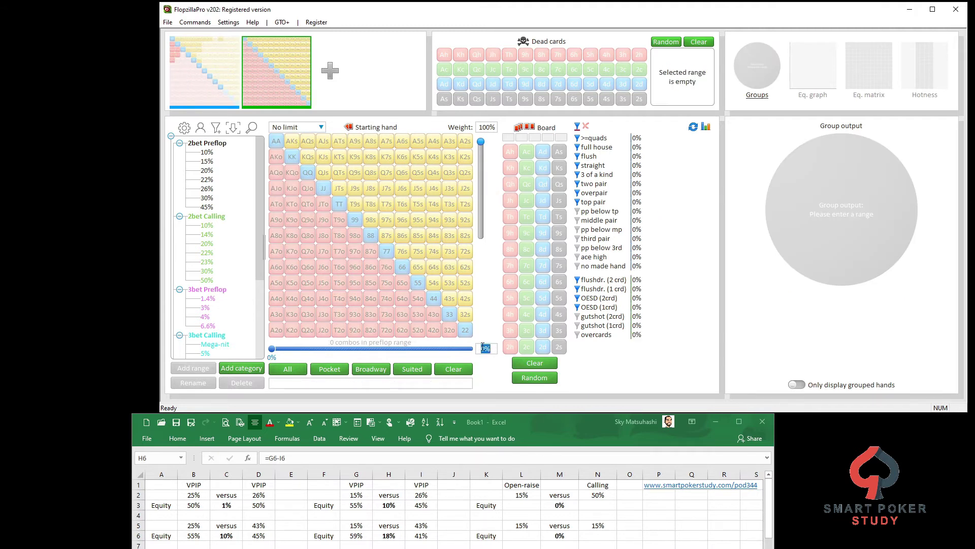
{"action": "type", "text": "50"}
{"action": "key", "text": "Return"}
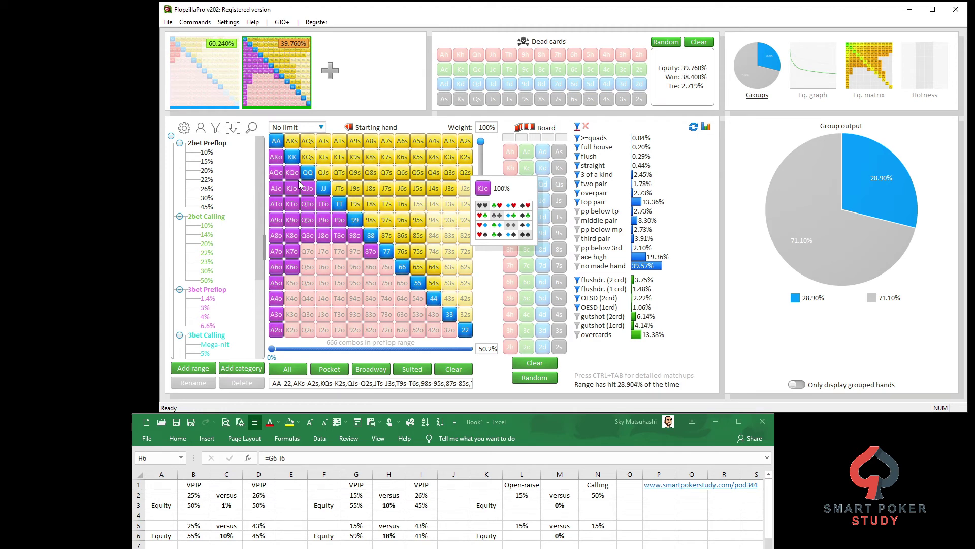
Remove AA, KK, QQ and AKs from the second range to make it a calling range
{"action": "left_click", "coordinate": [276, 141]}
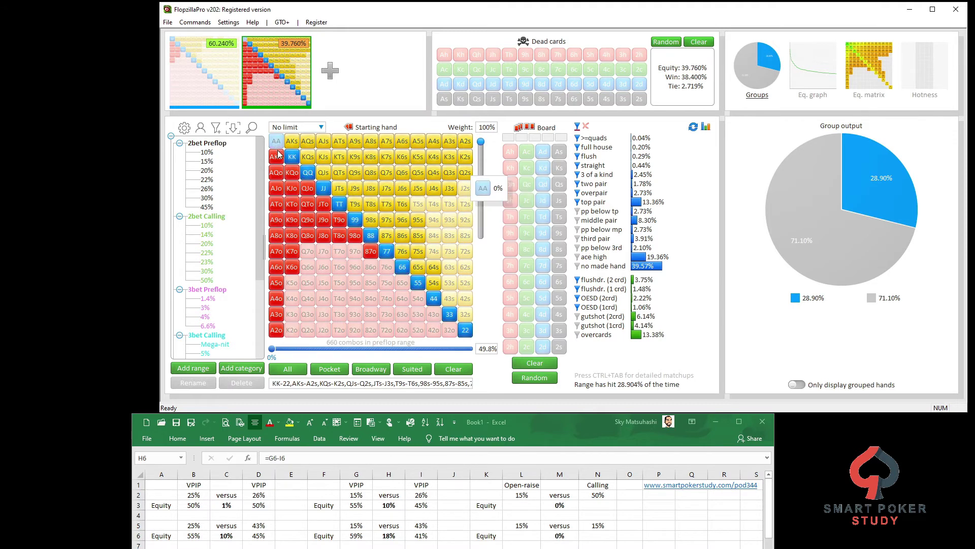
{"action": "left_click", "coordinate": [292, 158]}
{"action": "left_click", "coordinate": [307, 172]}
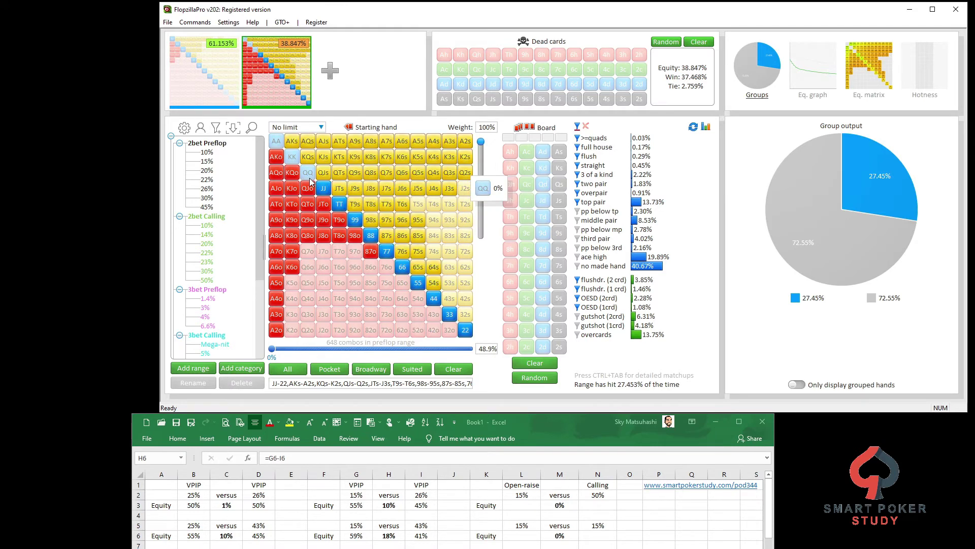
{"action": "left_click", "coordinate": [292, 143]}
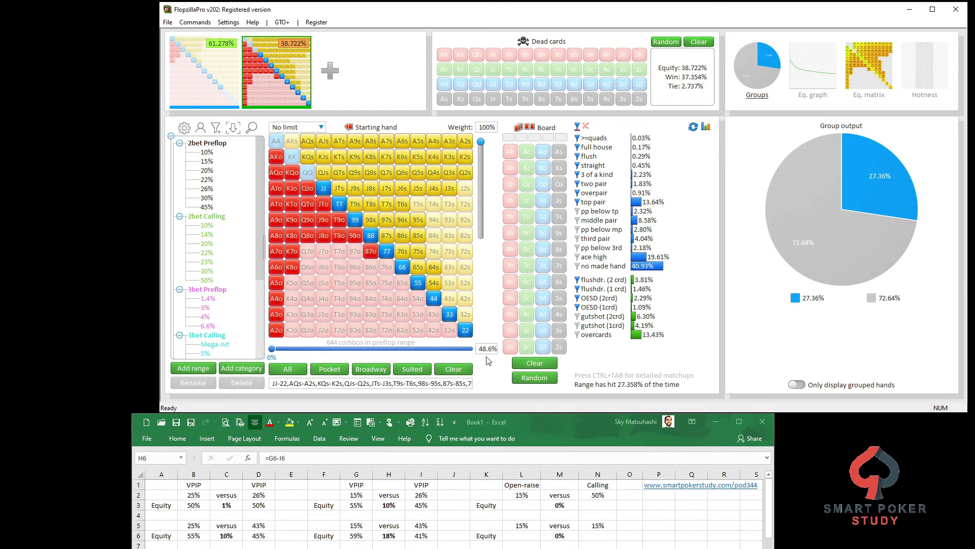
Add T5s, T4s, 74s, 43s and 53s to the second range to bring it back to about 50%
{"action": "left_click", "coordinate": [417, 204]}
{"action": "left_click", "coordinate": [433, 203]}
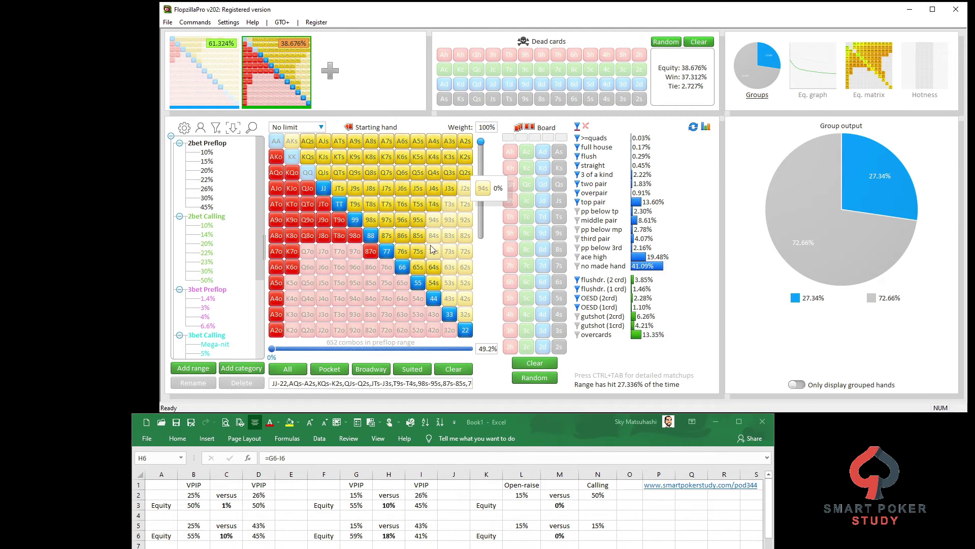
{"action": "left_click", "coordinate": [433, 251]}
{"action": "left_click", "coordinate": [449, 299]}
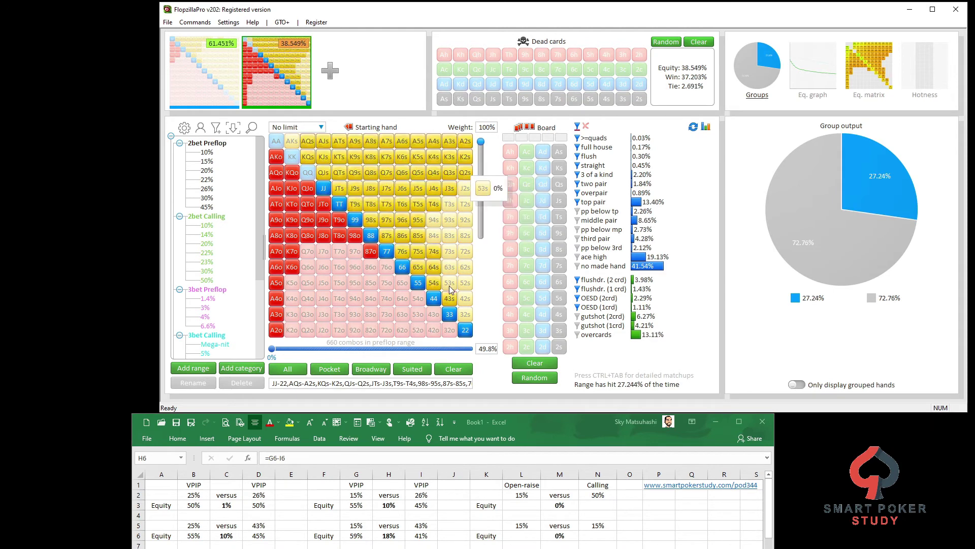
{"action": "left_click", "coordinate": [449, 283]}
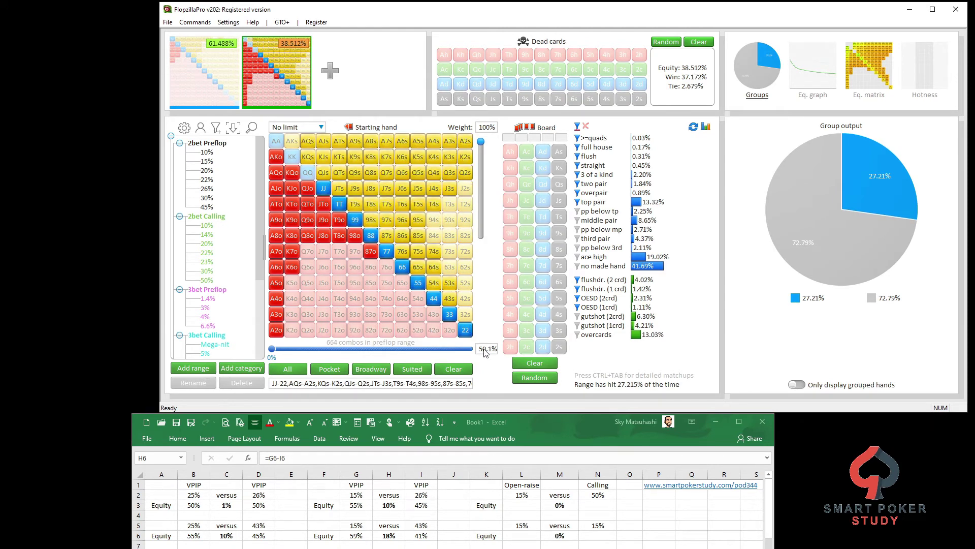
In Excel, enter the equities for the 15% open-raise versus 50% calling matchup: 61.5% in L3 and 38.5% in N3
{"action": "mouse_move", "coordinate": [228, 68]}
{"action": "left_click", "coordinate": [522, 506]}
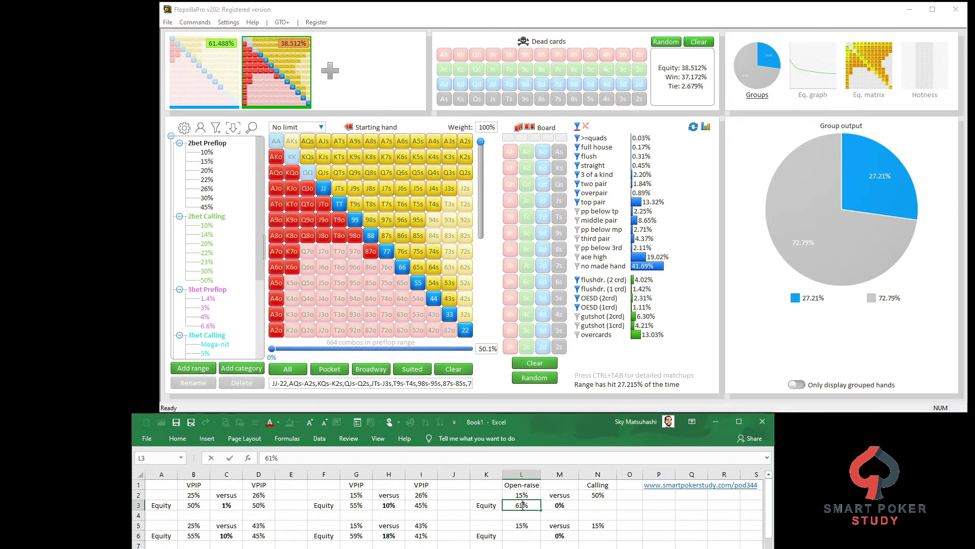
{"action": "type", "text": "62"}
{"action": "key", "text": "Tab"}
{"action": "key", "text": "Tab"}
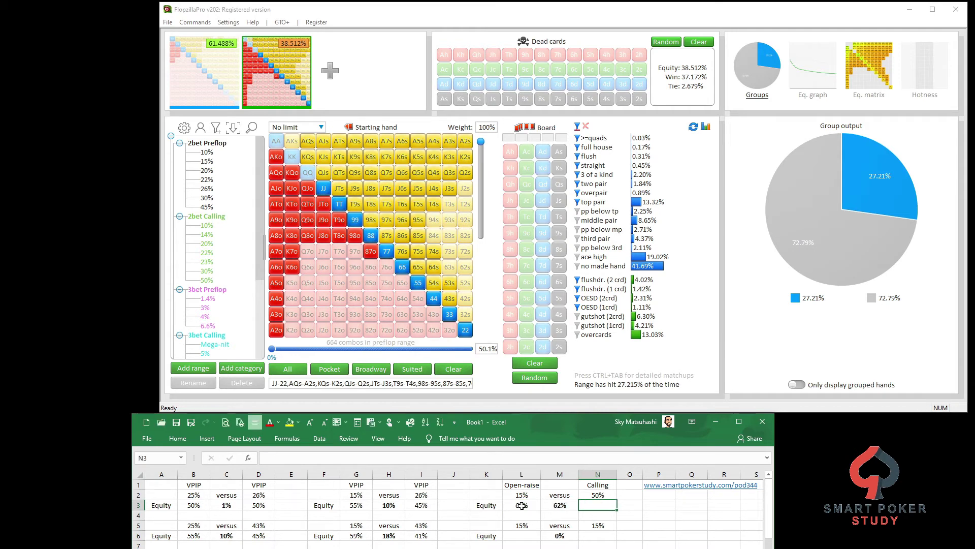
{"action": "type", "text": "38.5"}
{"action": "key", "text": "Return"}
{"action": "left_click", "coordinate": [560, 506]}
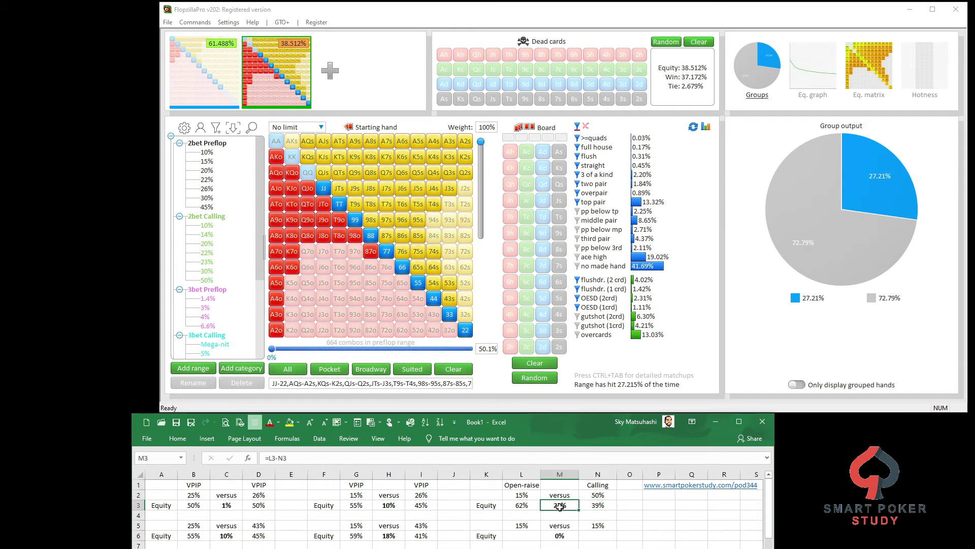
{"action": "left_click", "coordinate": [602, 505]}
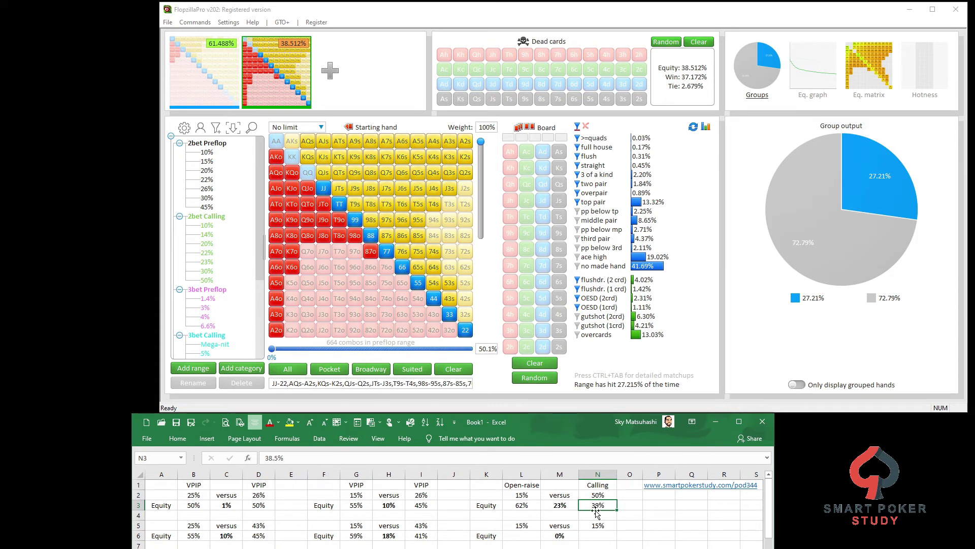
{"action": "left_click", "coordinate": [525, 495]}
{"action": "left_click", "coordinate": [592, 494]}
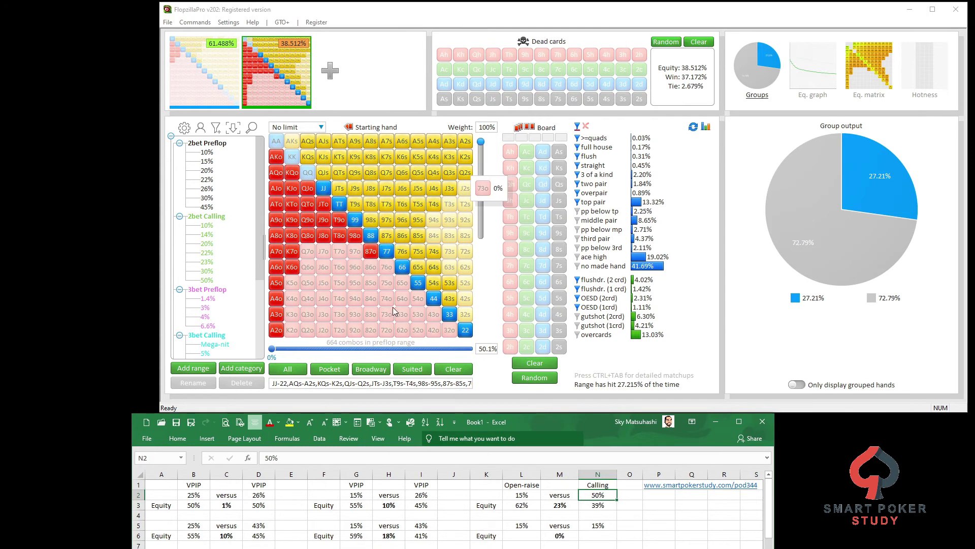
In FlopzillaPro, try an 8h 8c 8d flop for the matchup, and remove the three eights from the board again
{"action": "left_click", "coordinate": [510, 249]}
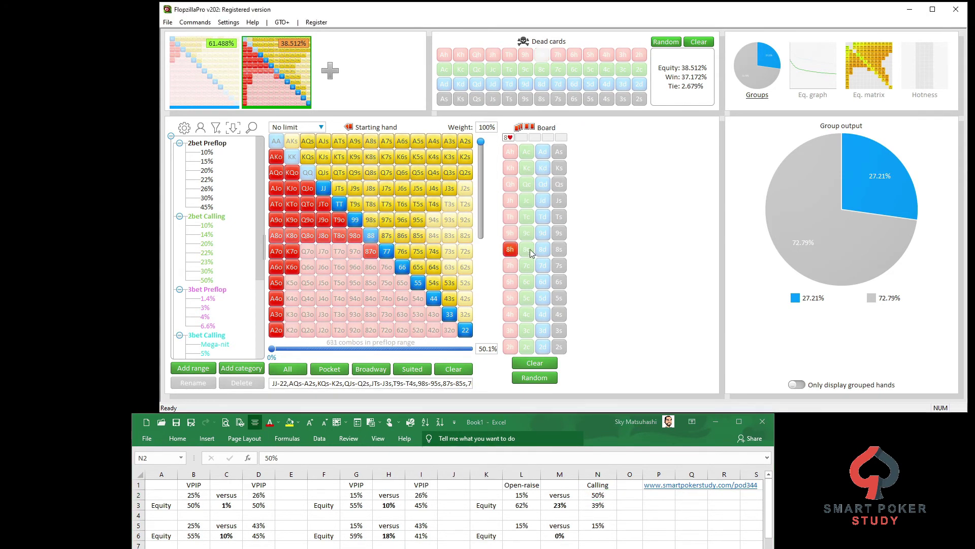
{"action": "left_click", "coordinate": [526, 249]}
{"action": "left_click", "coordinate": [543, 249]}
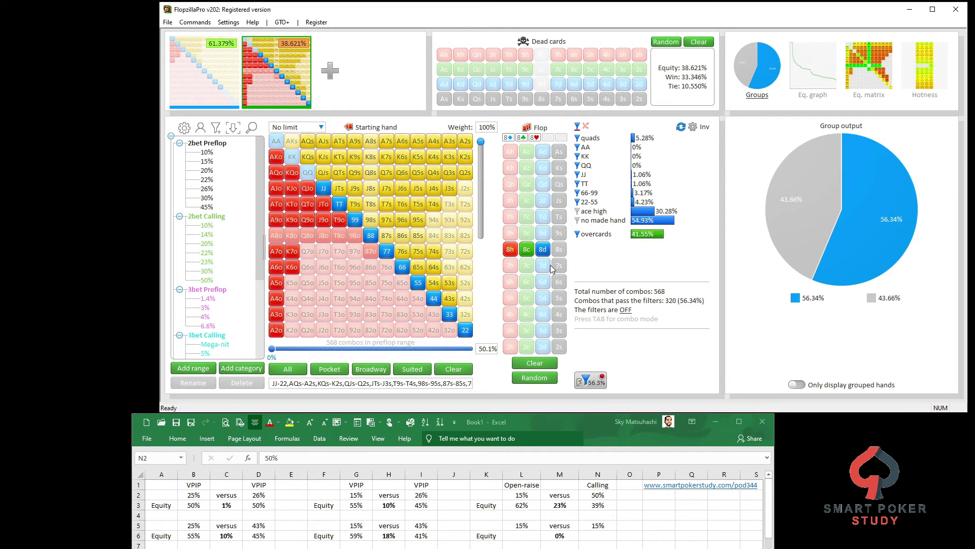
{"action": "left_click", "coordinate": [542, 250]}
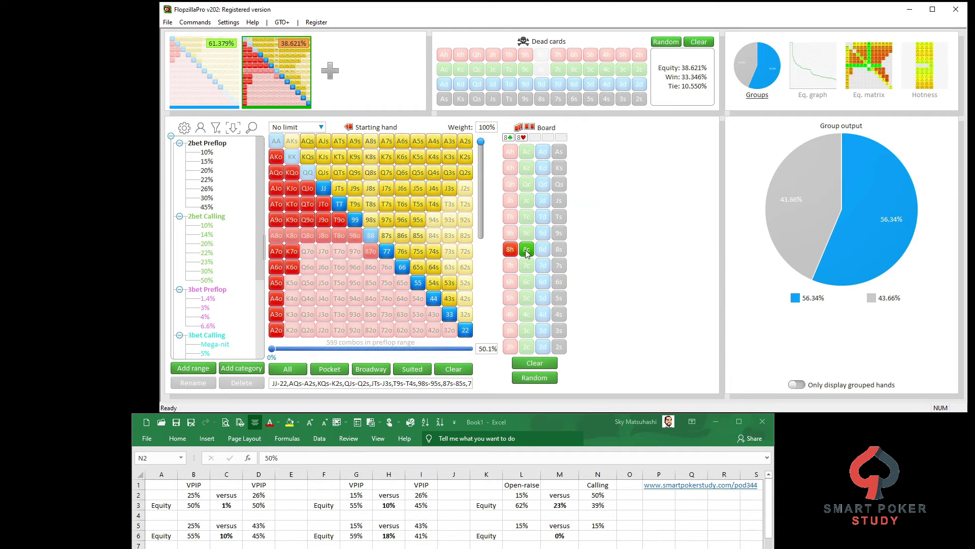
{"action": "left_click", "coordinate": [527, 249]}
{"action": "left_click", "coordinate": [511, 250]}
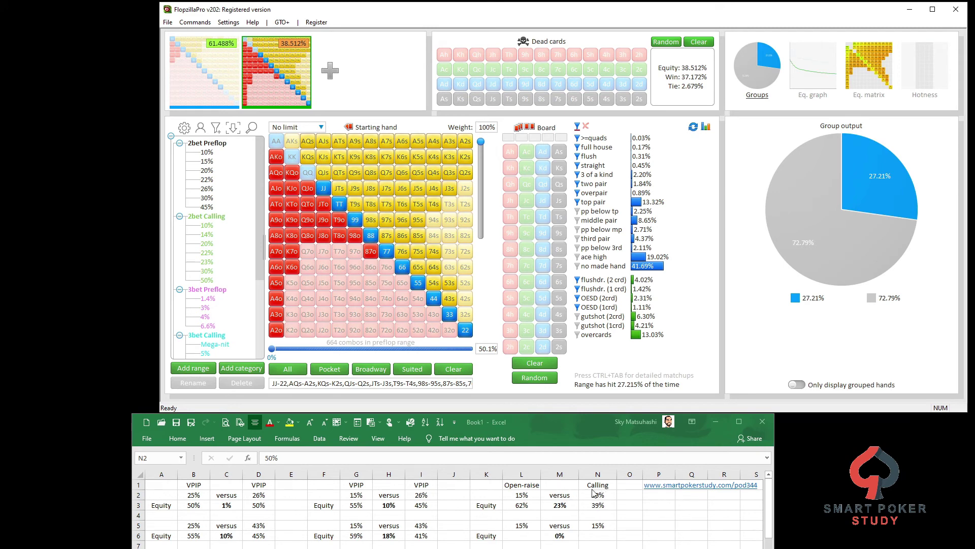
Keep the 15% first range for the next matchup, clear the second range and set it to 15.1% of starting hands
{"action": "left_click", "coordinate": [560, 505]}
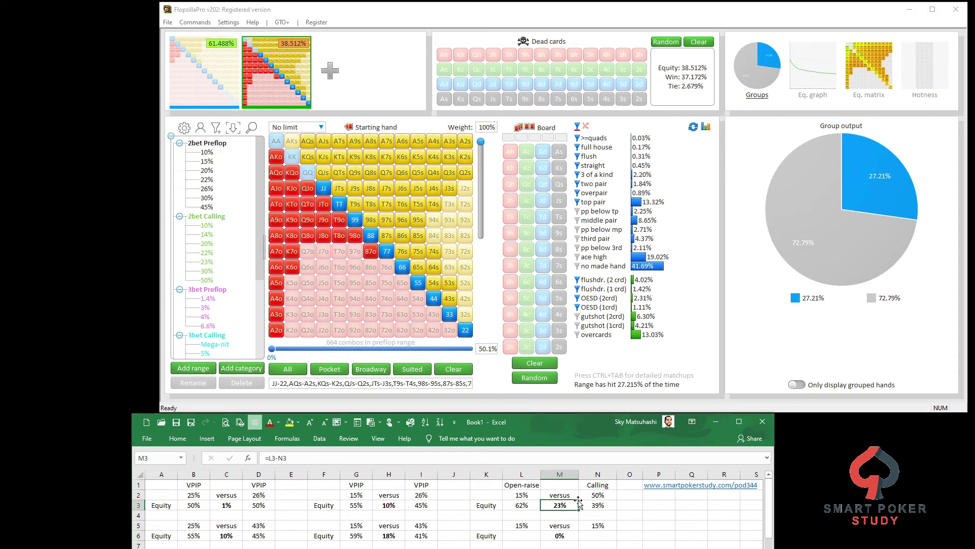
{"action": "left_click", "coordinate": [522, 526]}
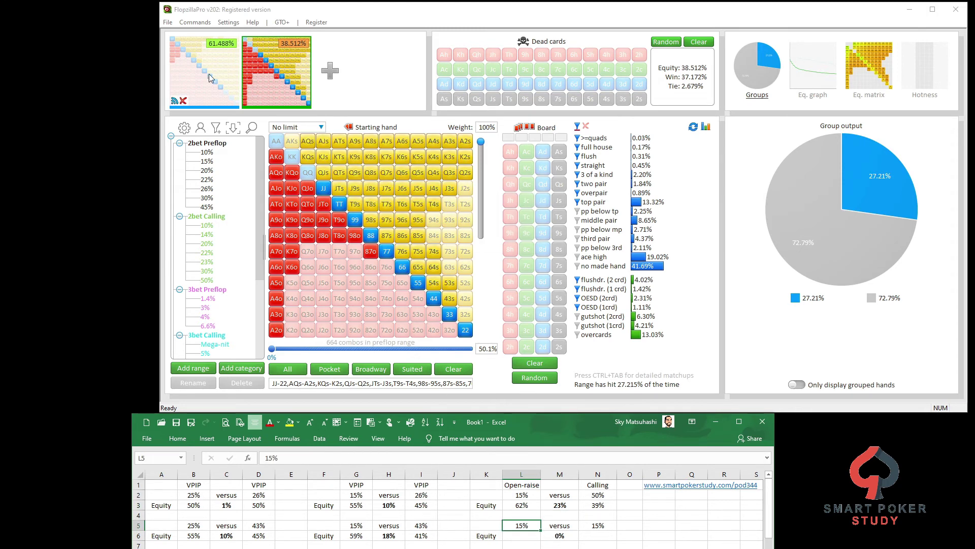
{"action": "left_click", "coordinate": [201, 86]}
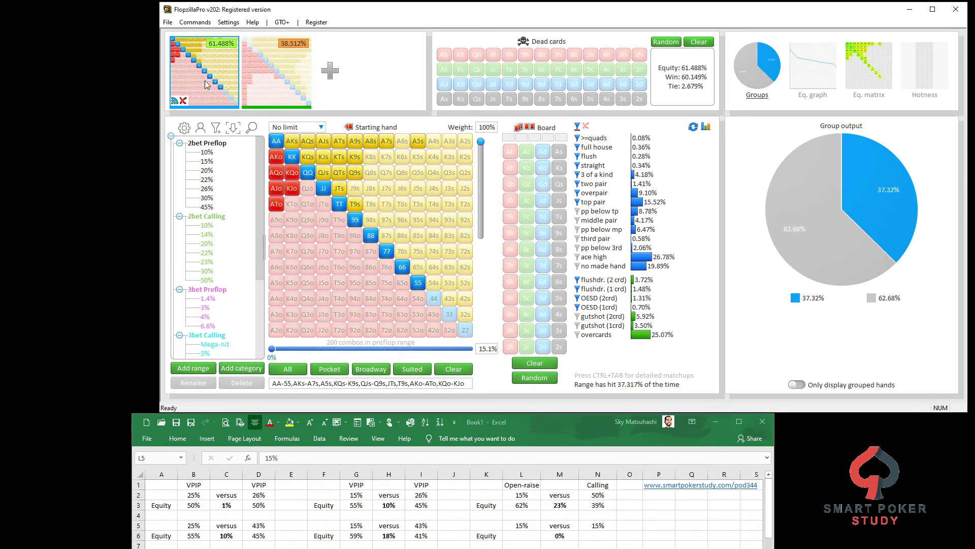
{"action": "left_click", "coordinate": [281, 90]}
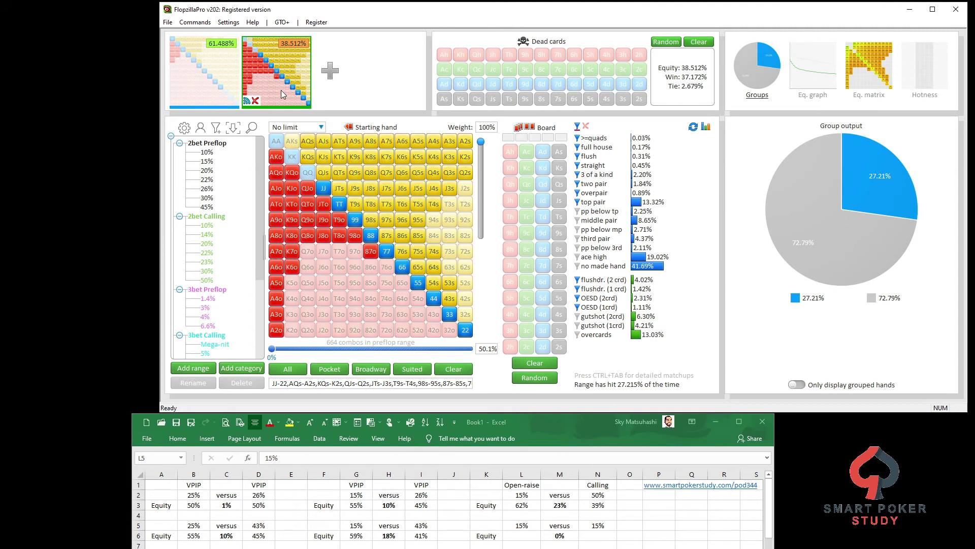
{"action": "left_click", "coordinate": [457, 371]}
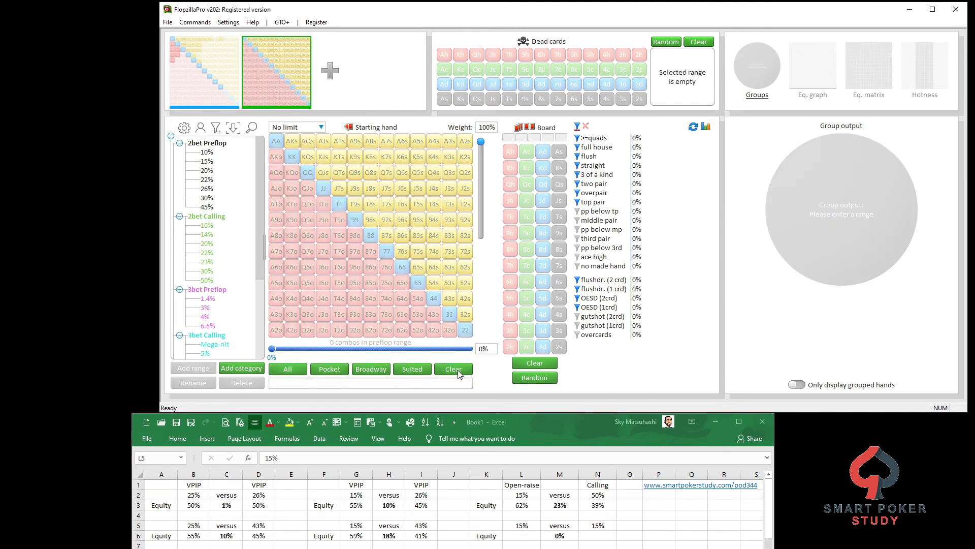
{"action": "double_click", "coordinate": [483, 349]}
{"action": "type", "text": "15.1"}
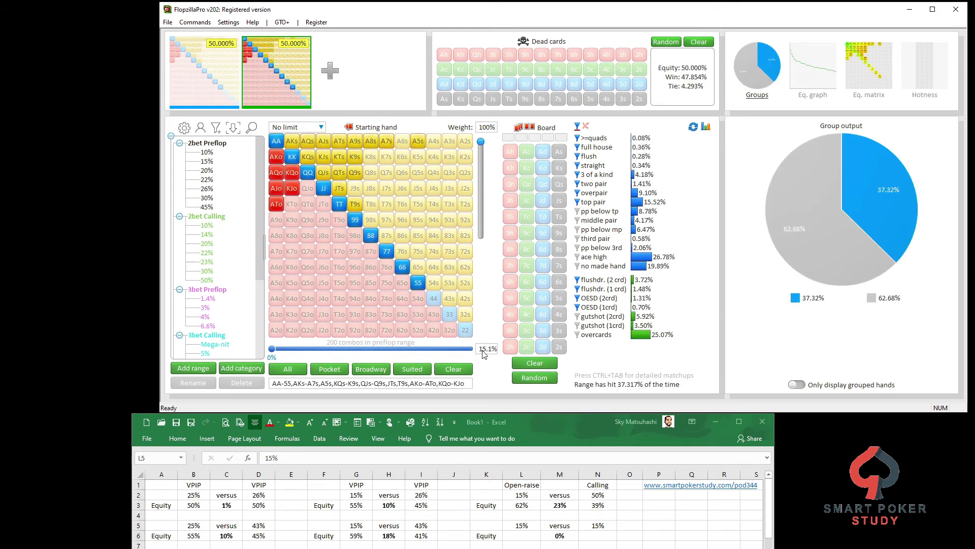
Remove JJ, QQ, KK, AA, AKs and AKo from the second range to make it a calling range
{"action": "left_click", "coordinate": [329, 192]}
{"action": "left_click", "coordinate": [308, 172]}
{"action": "left_click", "coordinate": [292, 157]}
{"action": "left_click", "coordinate": [276, 141]}
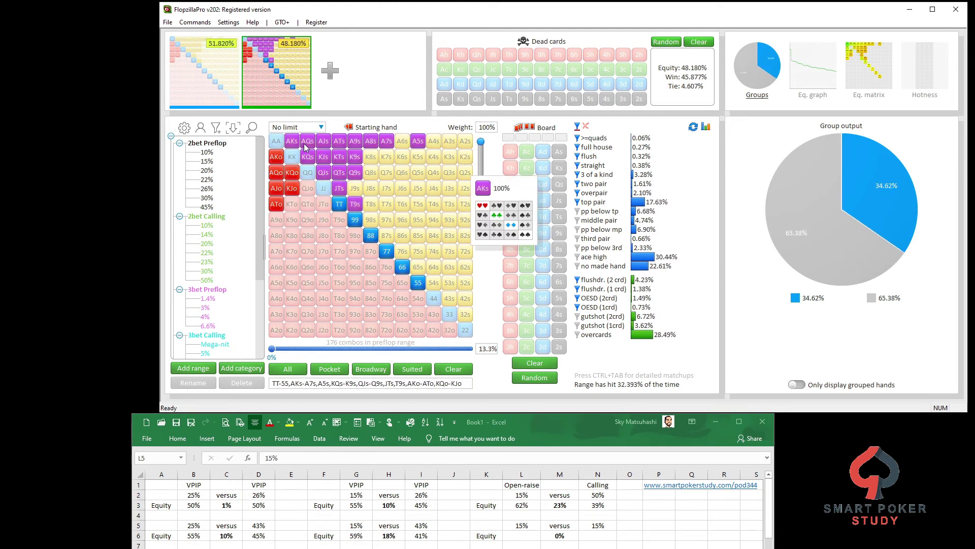
{"action": "left_click", "coordinate": [291, 140]}
{"action": "left_click", "coordinate": [276, 157]}
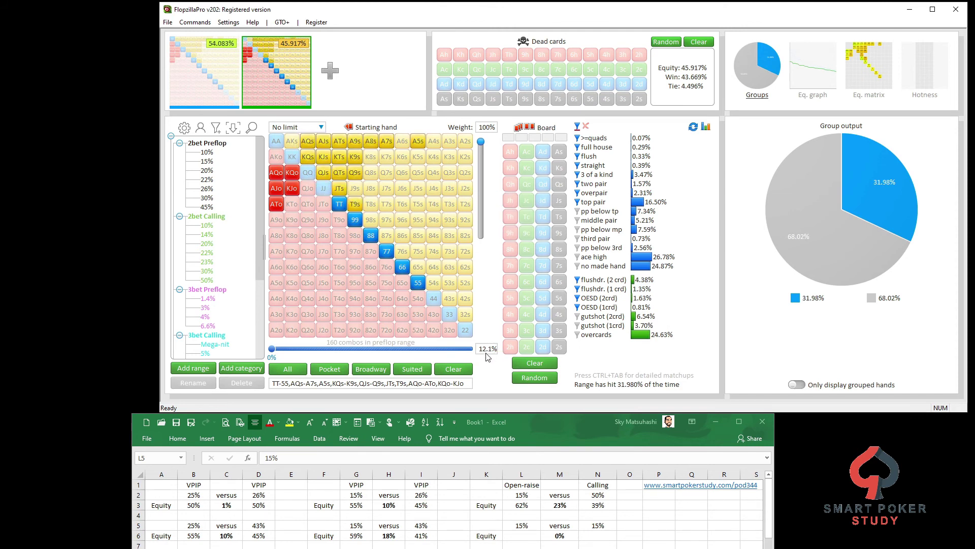
Add 44, 33, 22, 98s, 87s, 76s, A4s, A3s and A2s to the second range to bring it back to about 15%
{"action": "left_click", "coordinate": [433, 298]}
{"action": "left_click", "coordinate": [449, 314]}
{"action": "left_click", "coordinate": [465, 330]}
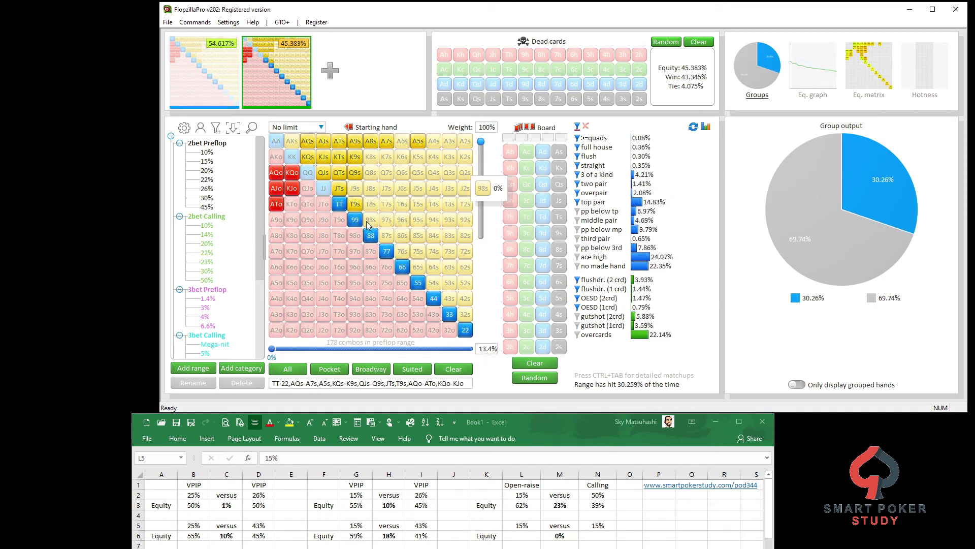
{"action": "left_click", "coordinate": [371, 219]}
{"action": "left_click", "coordinate": [386, 235]}
{"action": "left_click", "coordinate": [398, 252]}
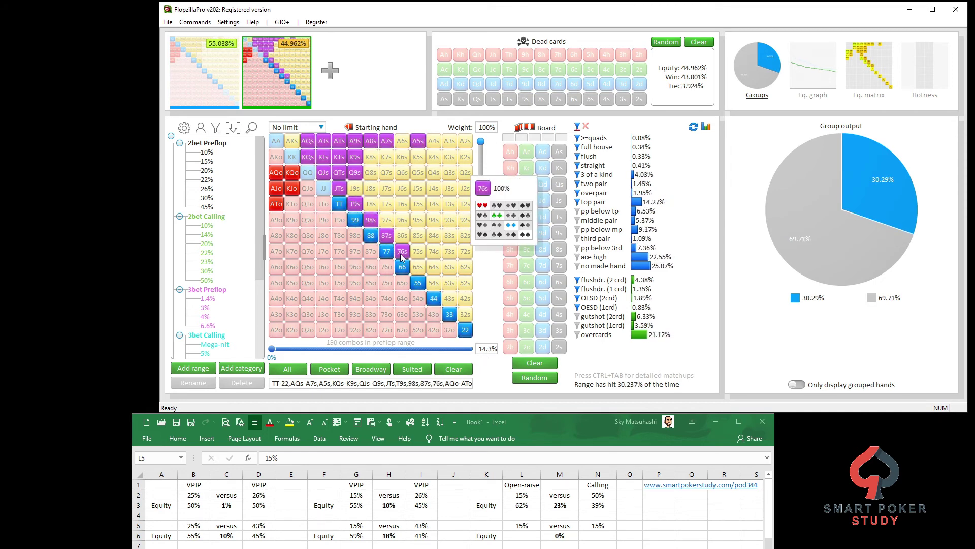
{"action": "left_click", "coordinate": [433, 141]}
{"action": "left_click", "coordinate": [449, 141]}
{"action": "left_click", "coordinate": [465, 141]}
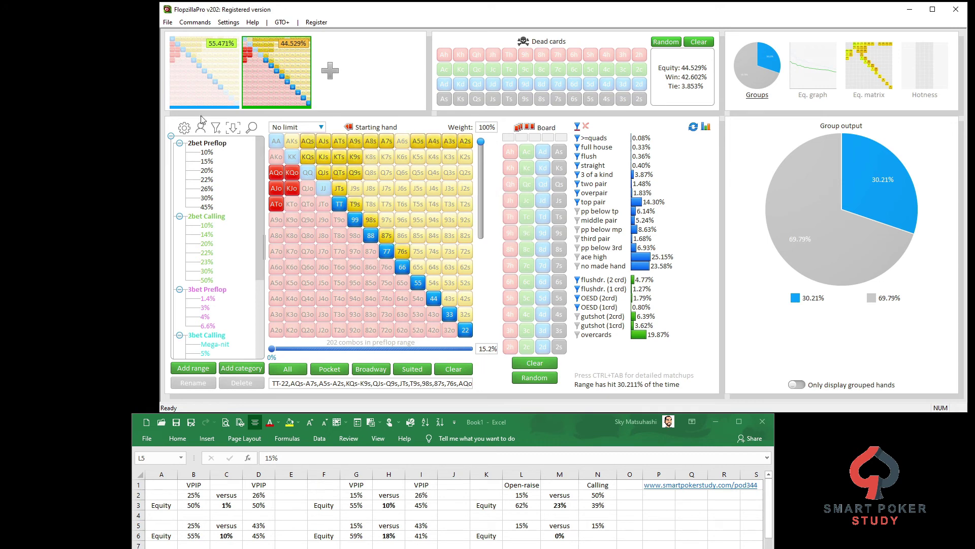
In Excel, enter the equities for the 15% open-raise versus 15% calling matchup: 56% in L6 and 46% in N6
{"action": "mouse_move", "coordinate": [205, 85]}
{"action": "left_click", "coordinate": [521, 528]}
{"action": "left_click", "coordinate": [529, 534]}
{"action": "type", "text": "56%"}
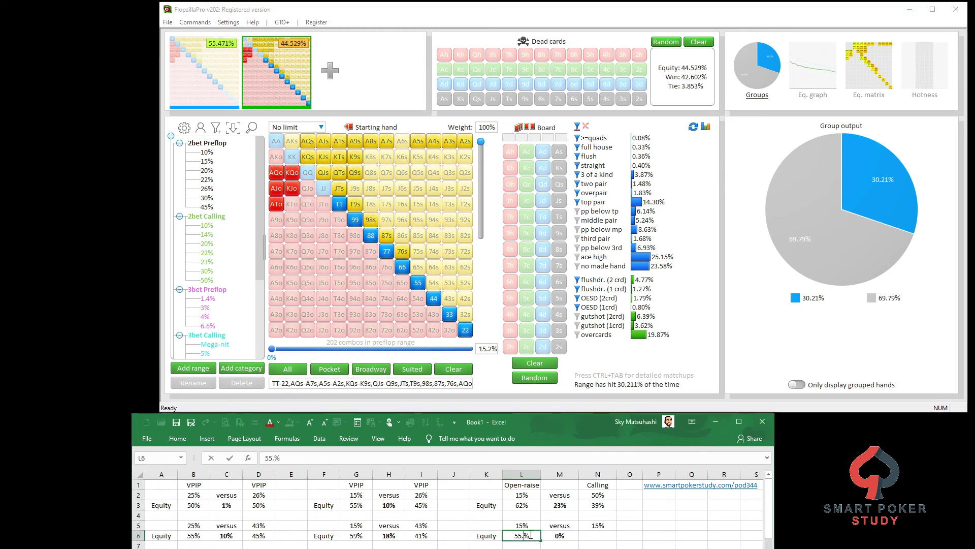
{"action": "key", "text": "Tab"}
{"action": "key", "text": "Tab"}
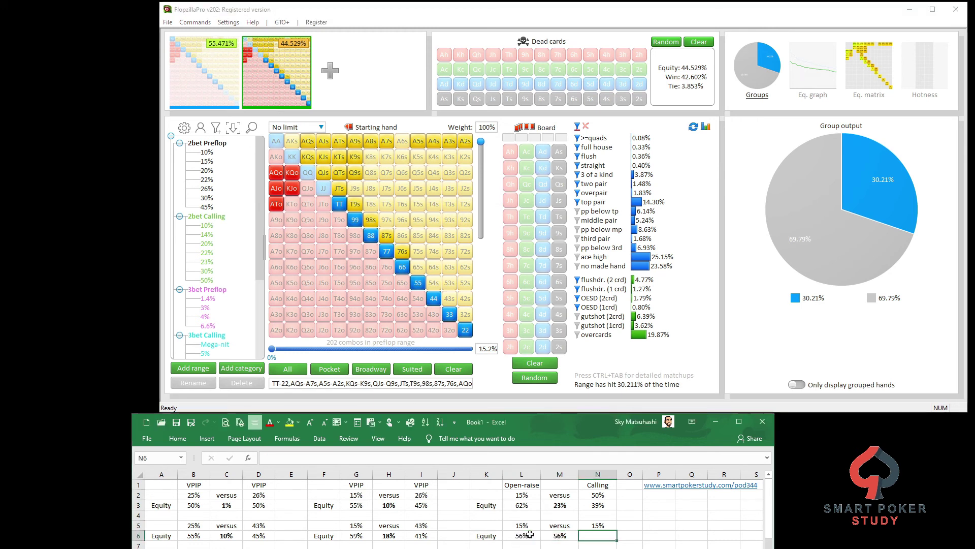
{"action": "left_click", "coordinate": [529, 534]}
{"action": "key", "text": "Tab"}
{"action": "key", "text": "Tab"}
{"action": "type", "text": "46%"}
{"action": "key", "text": "shift+Tab"}
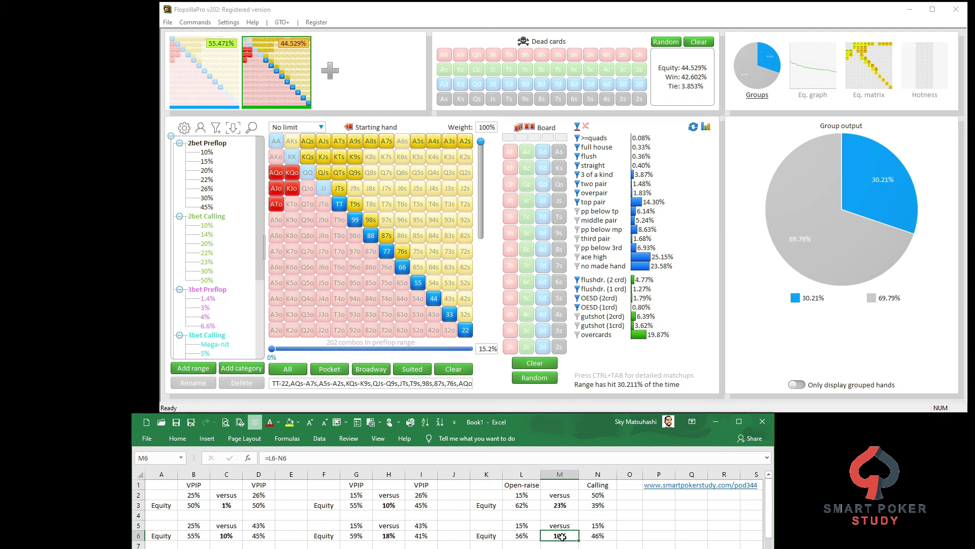
Switch to FlopzillaPro and display the 15% open-raising range for review
{"action": "left_click", "coordinate": [596, 524]}
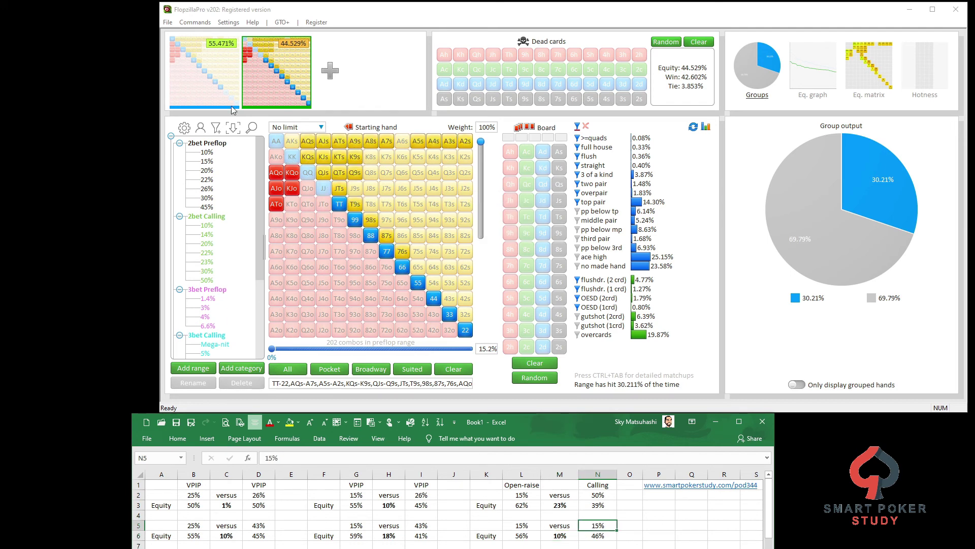
{"action": "left_click", "coordinate": [210, 81]}
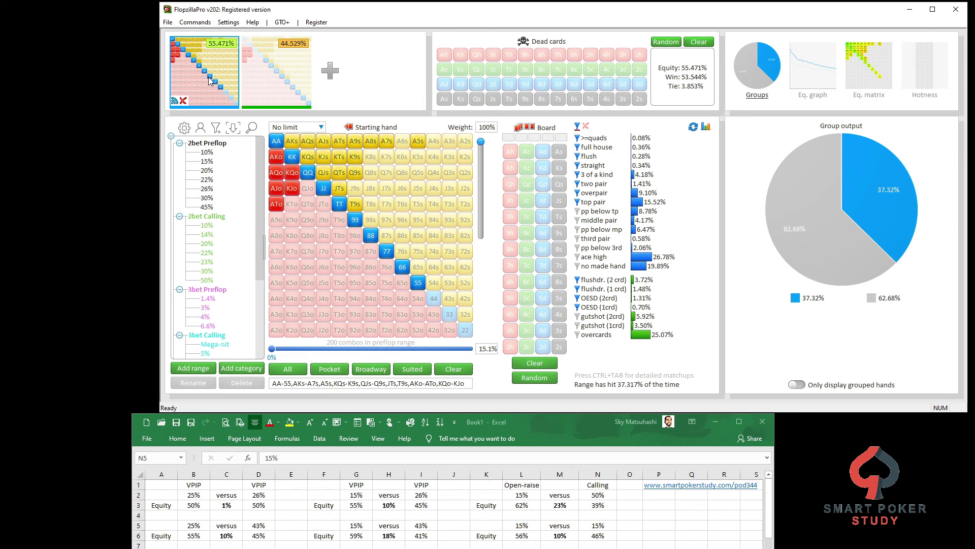